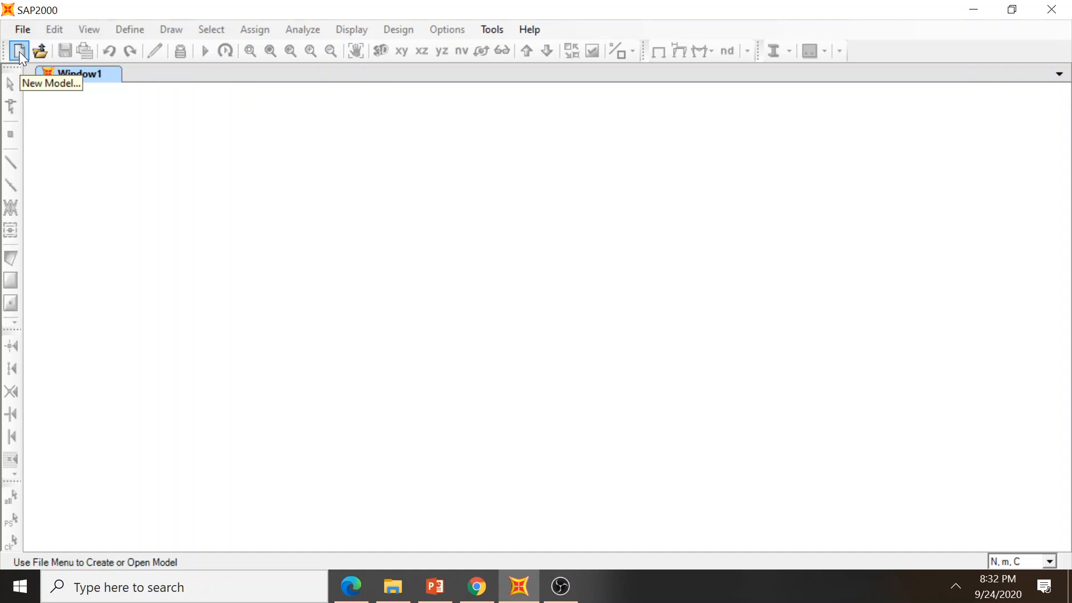
- Start a new model in N, m, C units from the Grid Only template, checking the beam problem in the assignment PDF
click(19, 52)
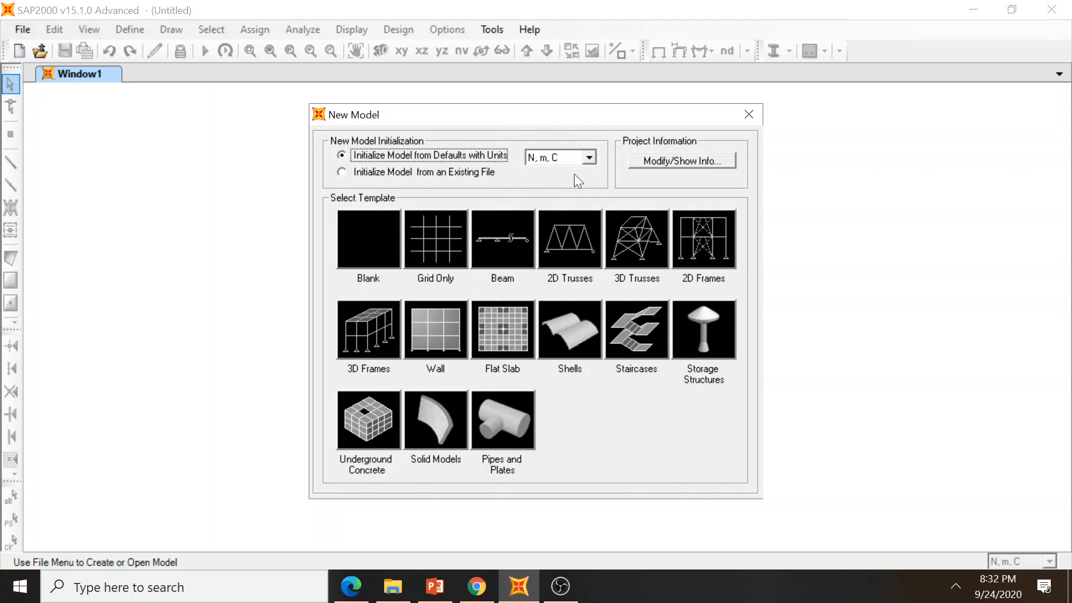
click(355, 592)
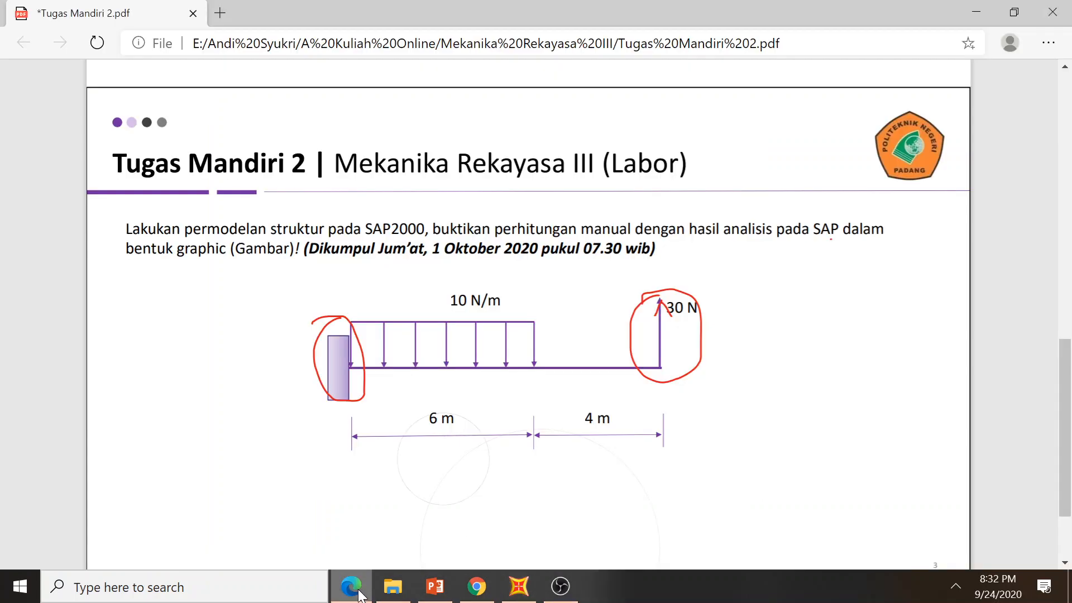
click(357, 591)
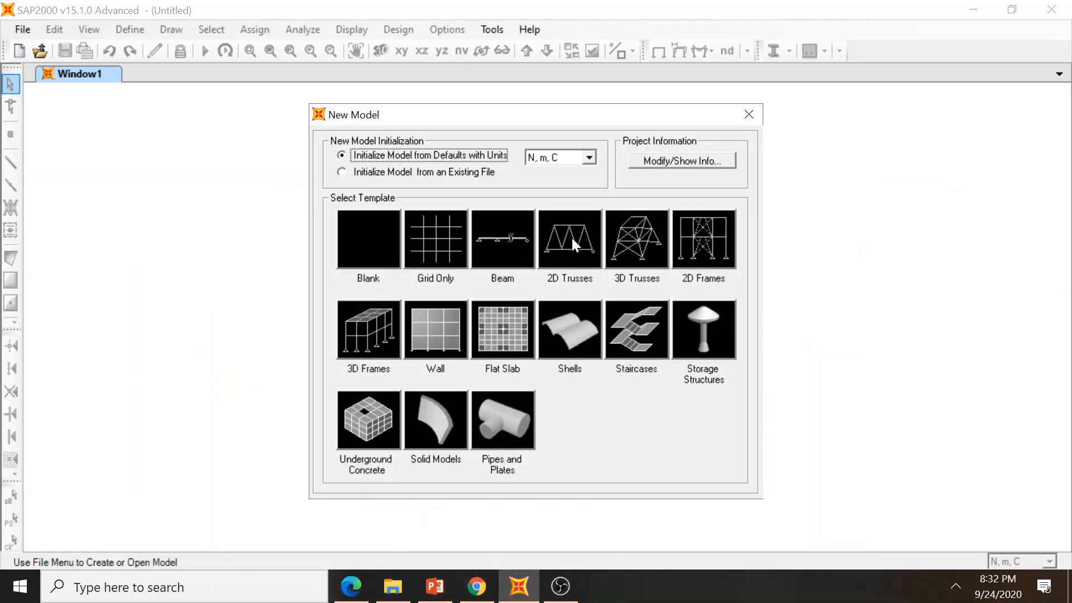
click(589, 157)
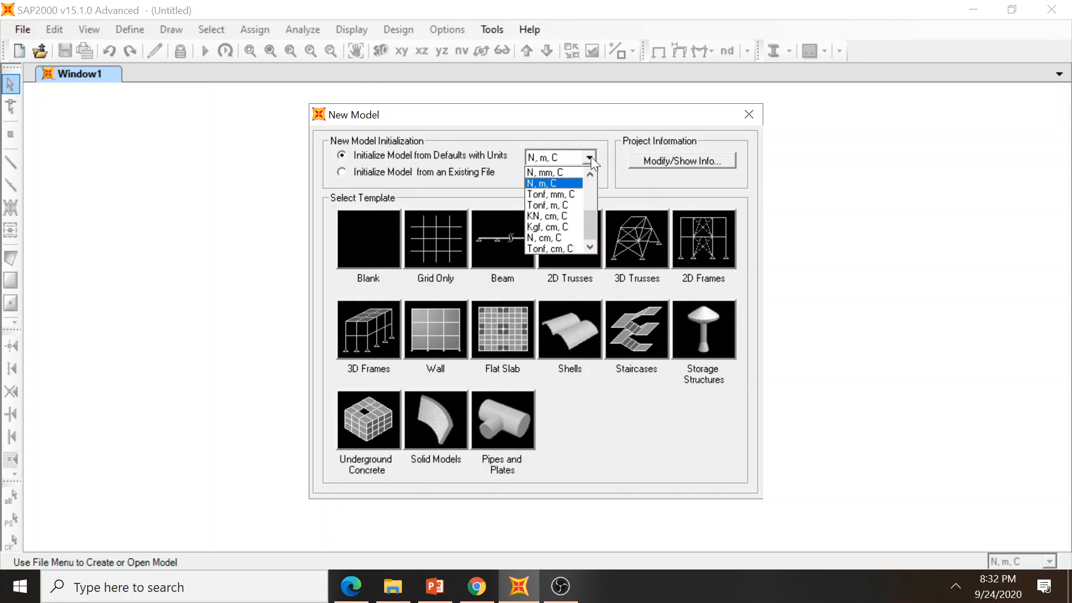
click(574, 184)
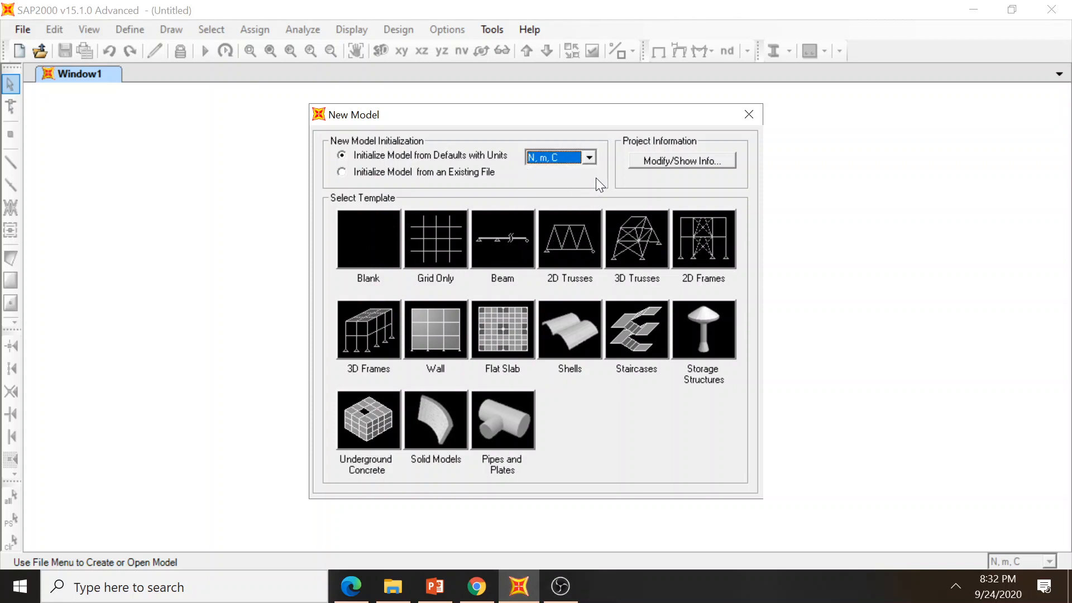
click(429, 253)
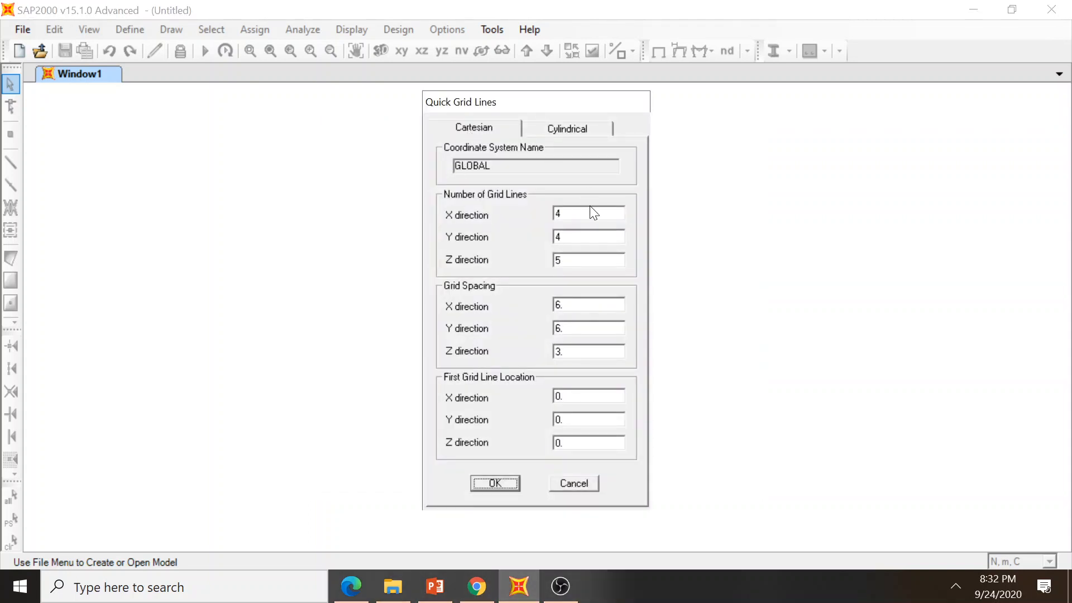
- Switch to the assignment PDF in Edge and draw a vertical line through each end of the beam
click(353, 596)
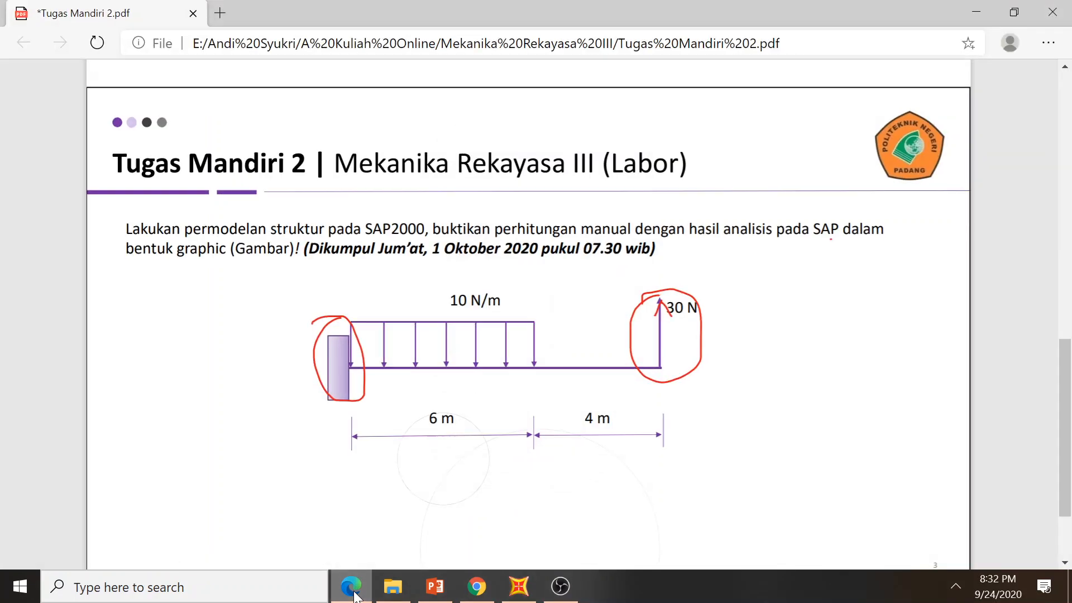
click(350, 289)
drag(351, 287, 354, 447)
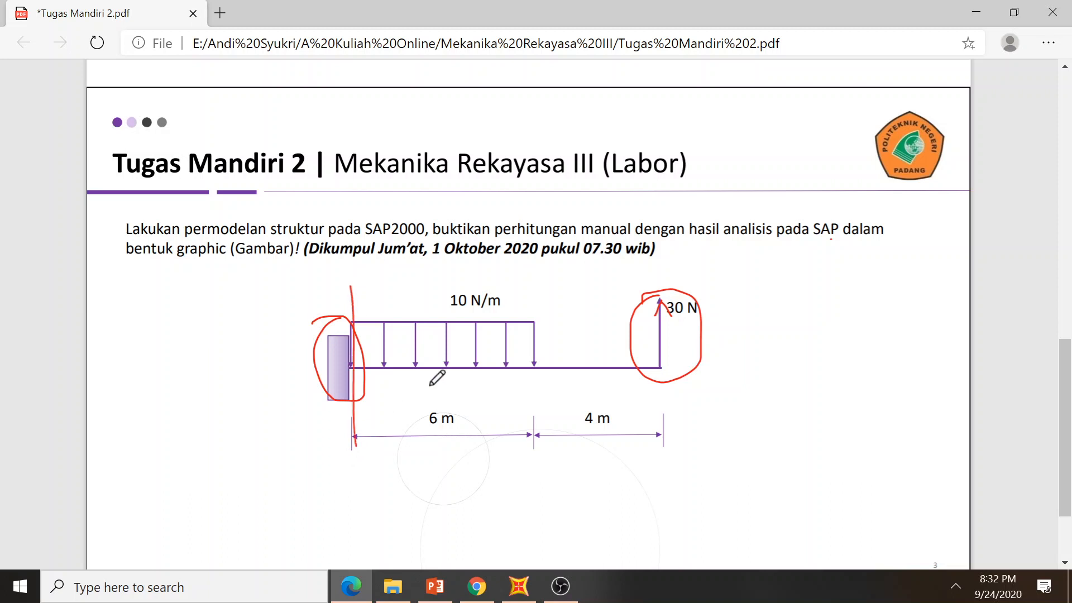
drag(661, 272, 671, 452)
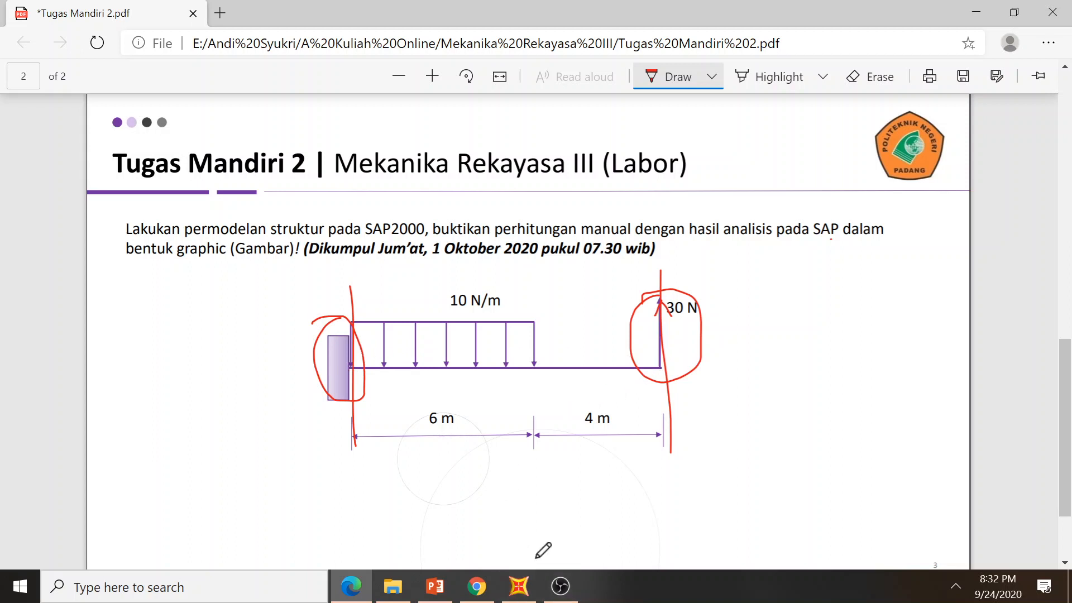
- Switch back to SAP2000 and set the number of grid lines to 2 in X, 1 in Y and 1 in Z
key(alt+Tab)
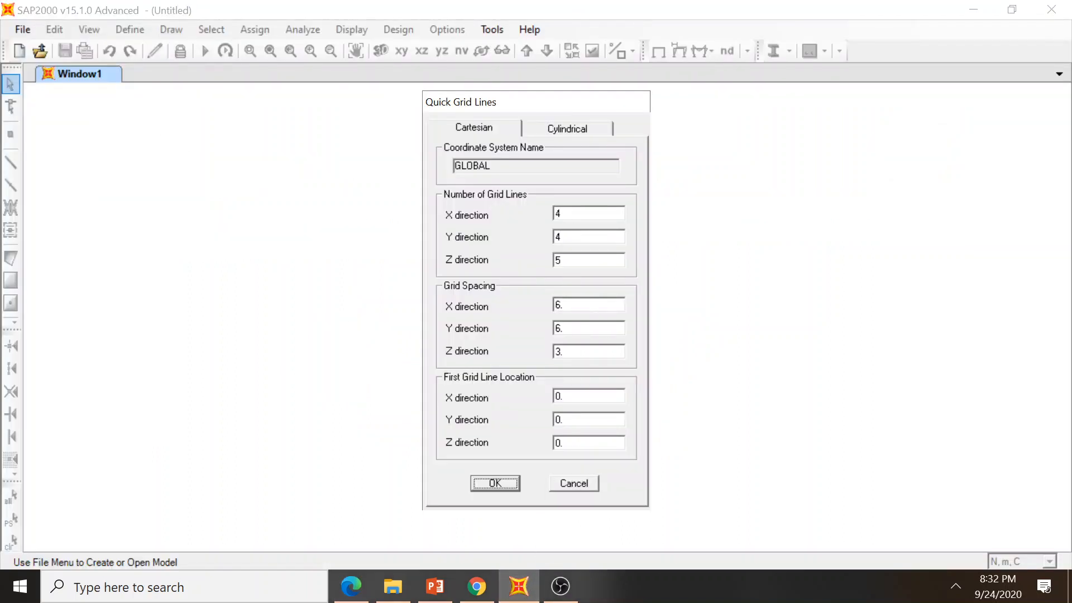
click(556, 214)
text(2)
text(1)
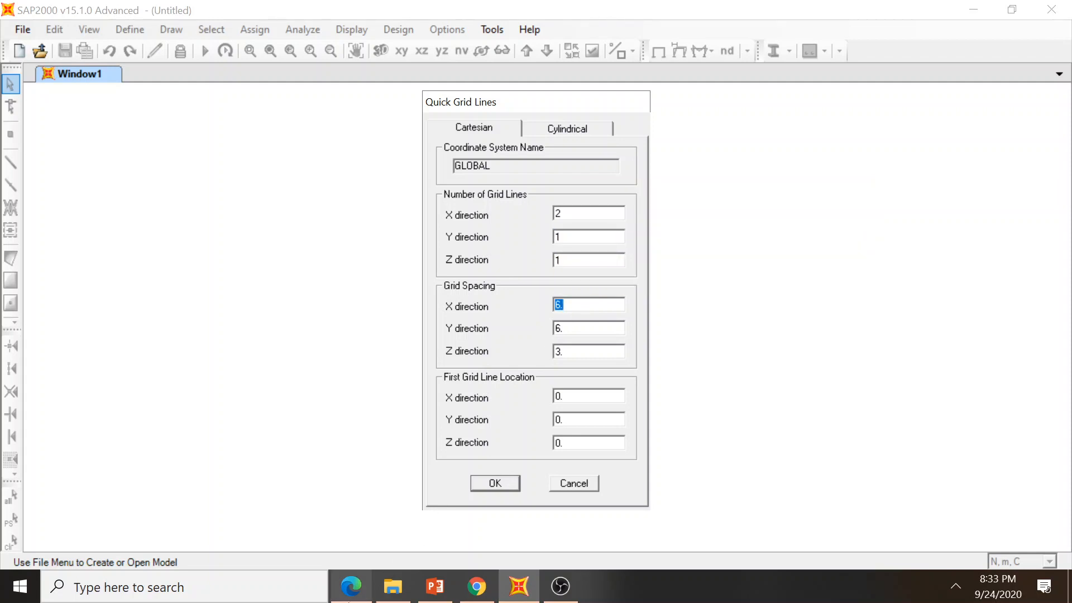
- In the assignment PDF in Edge, sketch a double-headed arrow beneath the beam's full length and label it 10
click(351, 586)
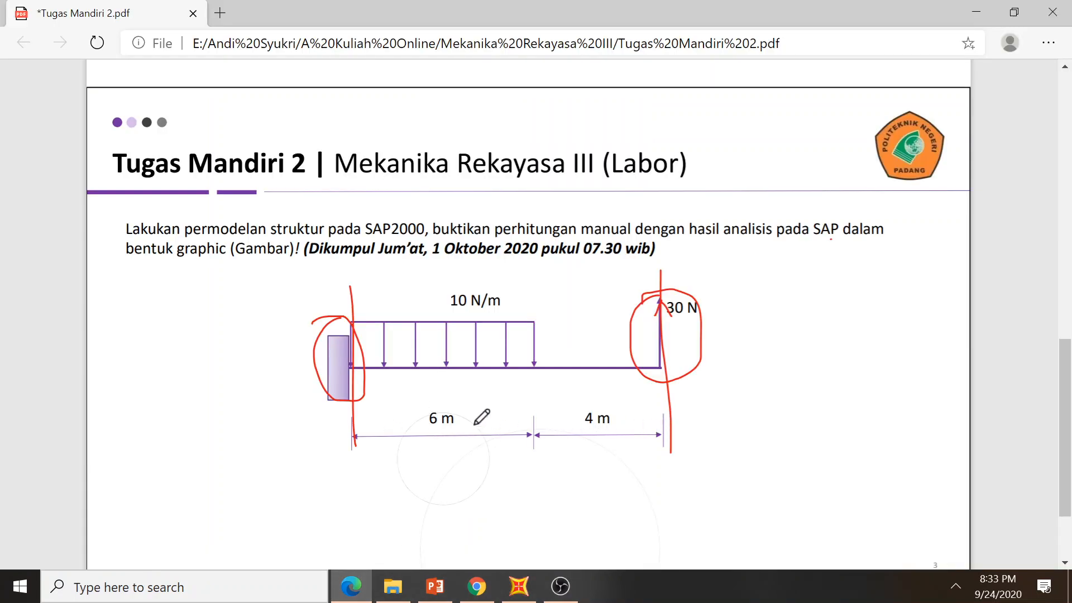
drag(368, 461, 389, 462)
mouse_move(547, 474)
mouse_down()
mouse_move(670, 478)
mouse_move(657, 484)
mouse_up()
drag(367, 460, 389, 474)
drag(367, 459, 404, 453)
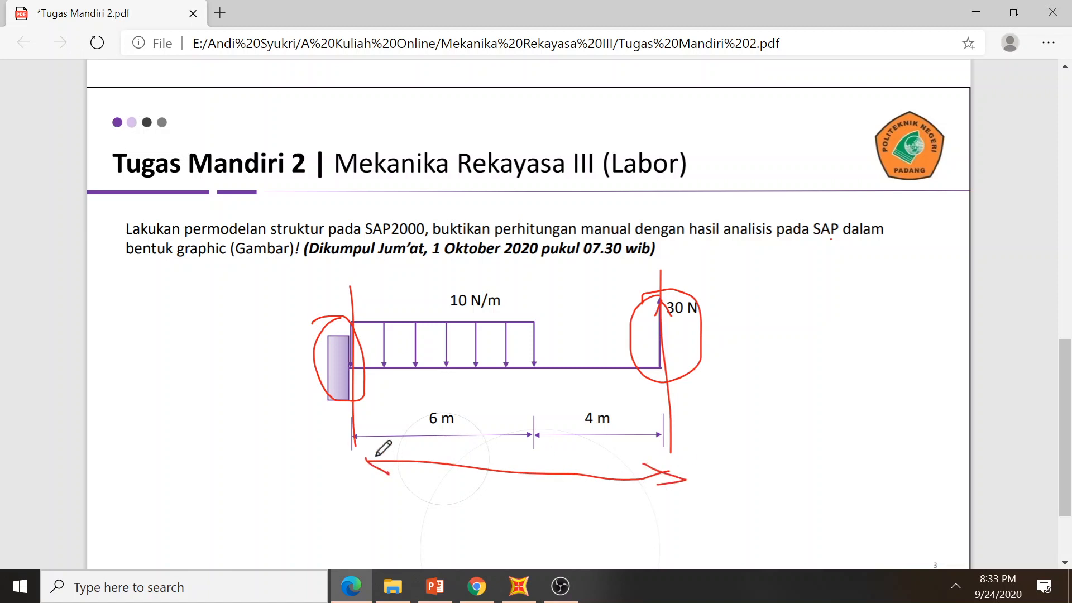
mouse_move(475, 480)
mouse_down()
mouse_move(477, 500)
mouse_move(493, 484)
mouse_up()
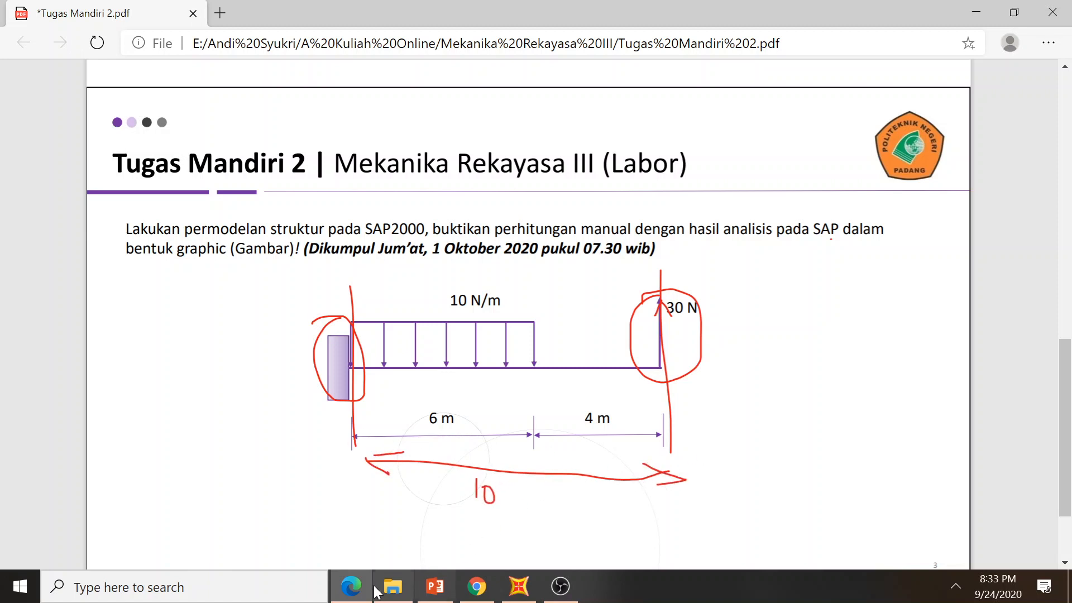
- Return to SAP2000, set the grid spacing to 10 in X and 1 in Y, and create the grid
click(512, 589)
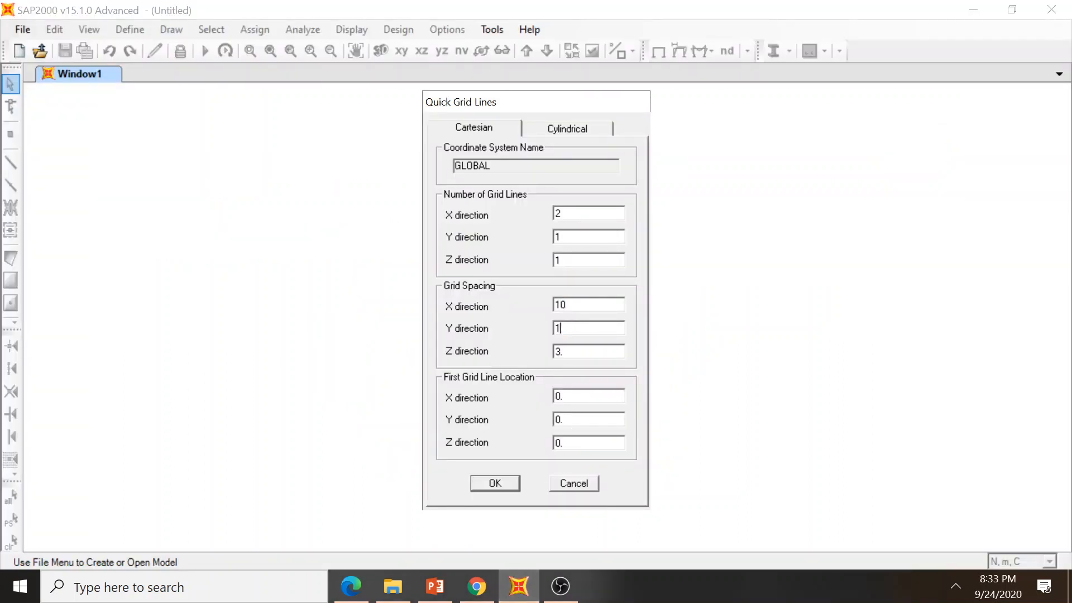
key(Tab)
click(484, 481)
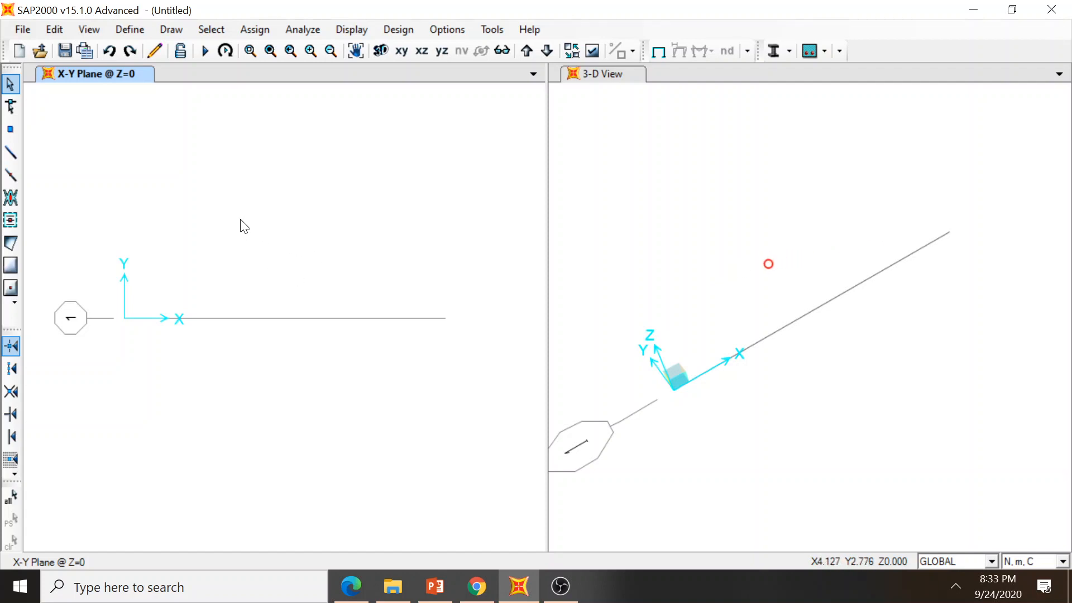
- Draw a straight frame member along the X grid line from the origin to its far end at 10 m
click(13, 158)
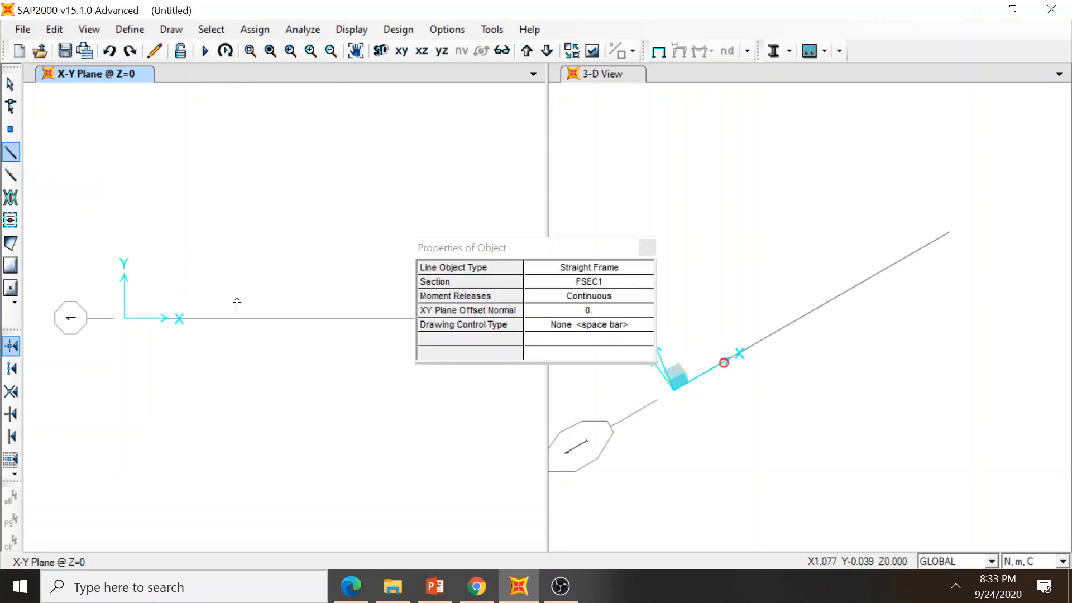
click(649, 248)
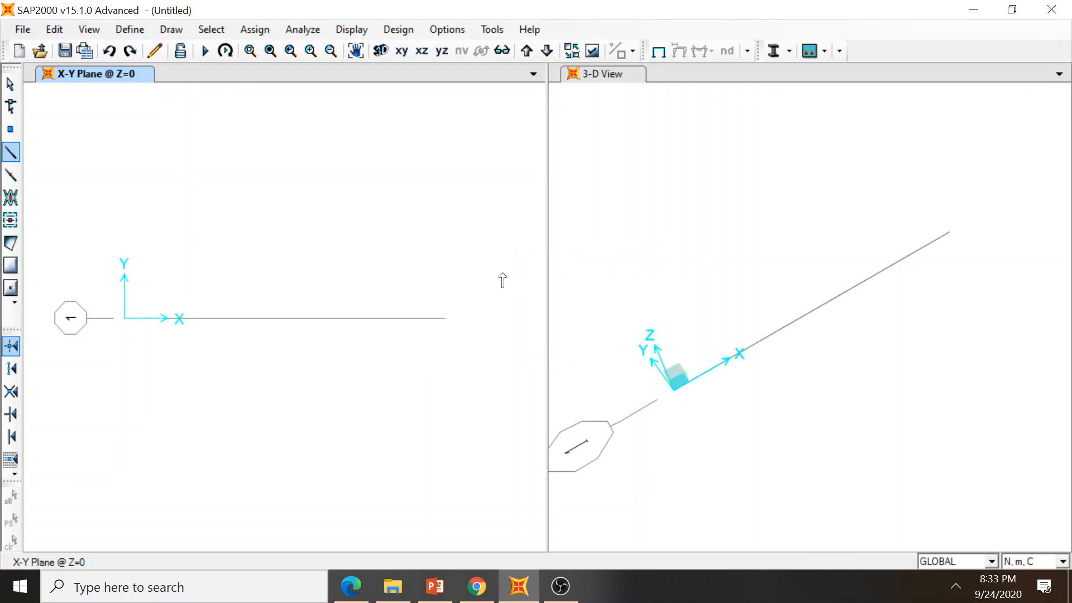
click(125, 318)
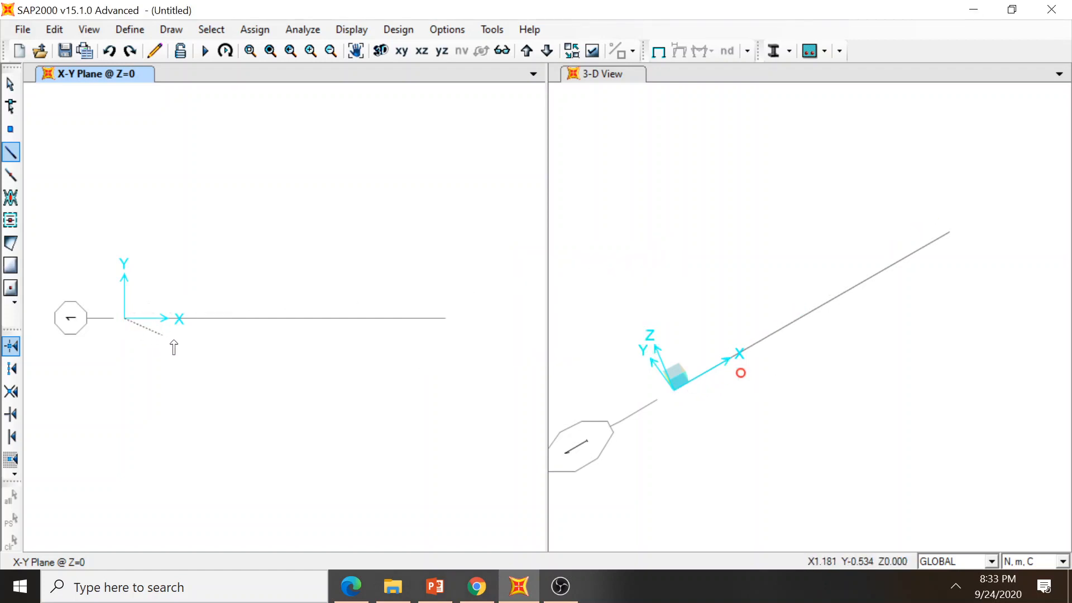
click(444, 319)
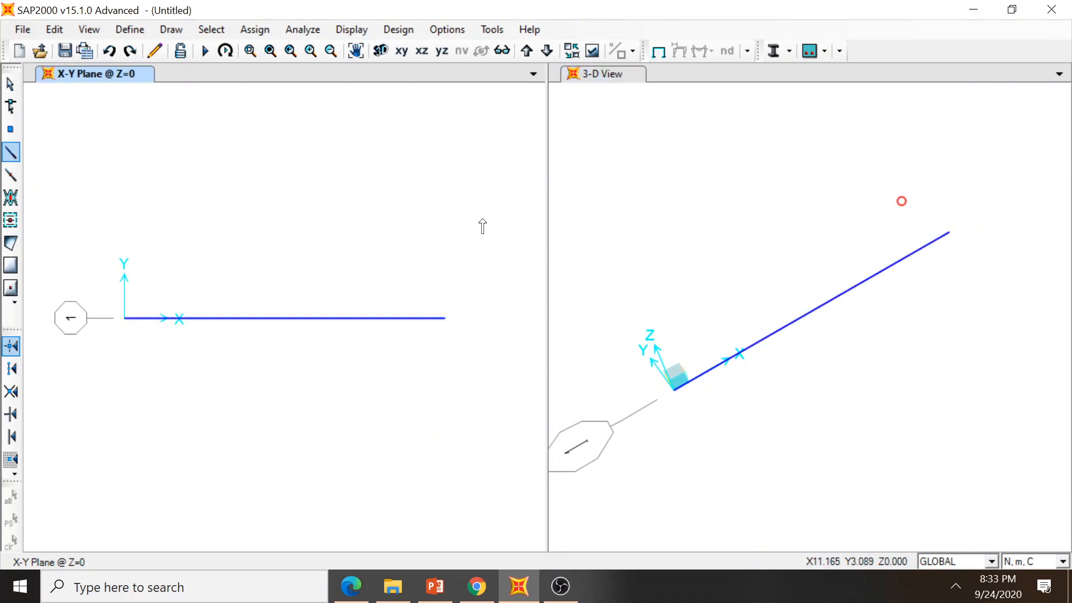
key(Escape)
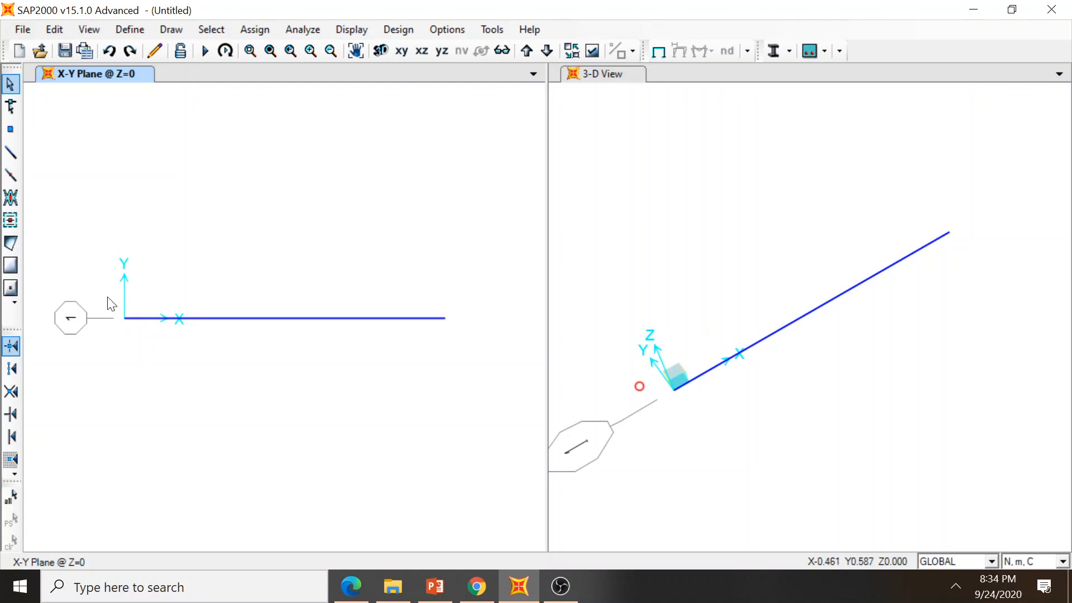
- Assign a fixed restraint to the beam's joint at the origin
drag(109, 293, 150, 345)
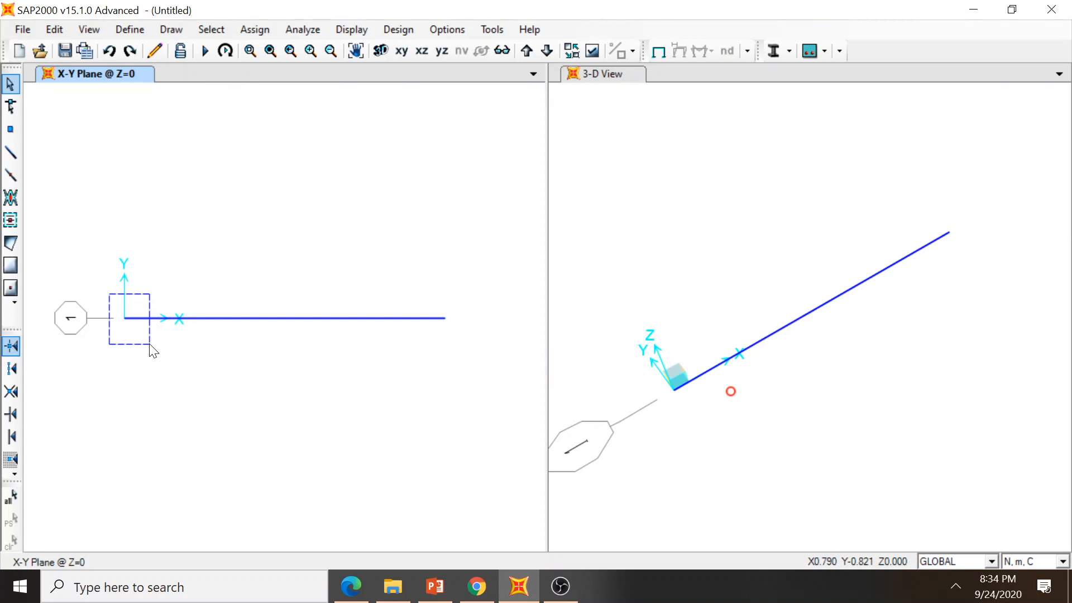
drag(150, 345, 149, 345)
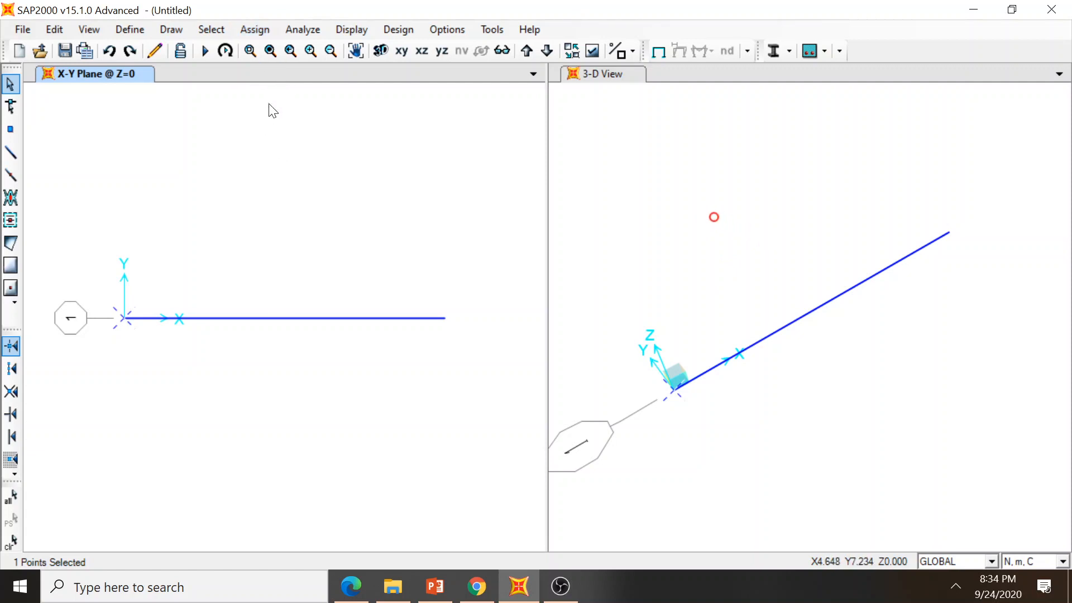
click(262, 28)
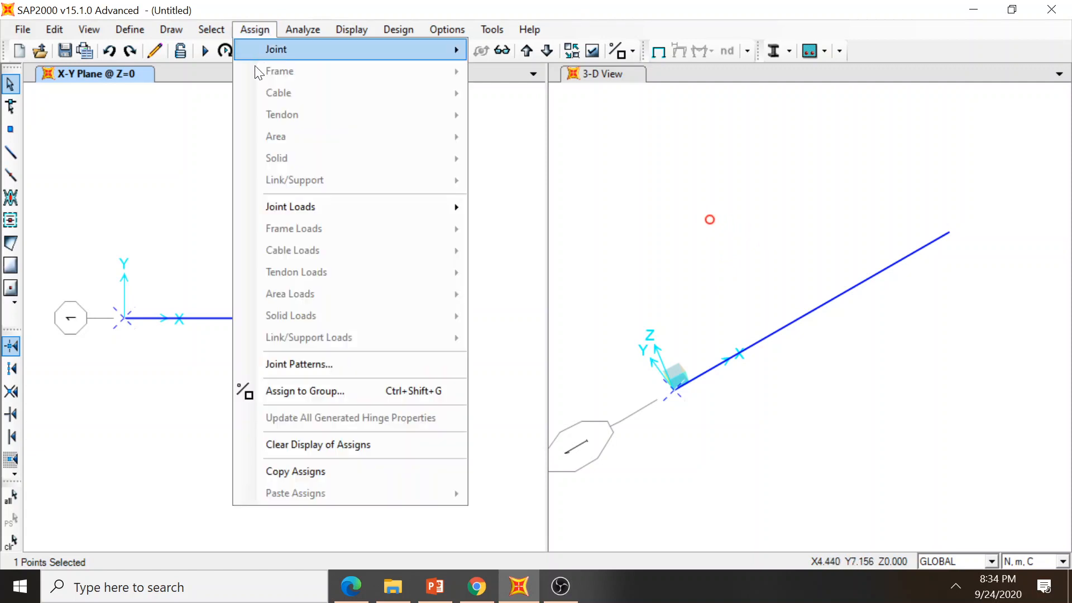
mouse_move(280, 209)
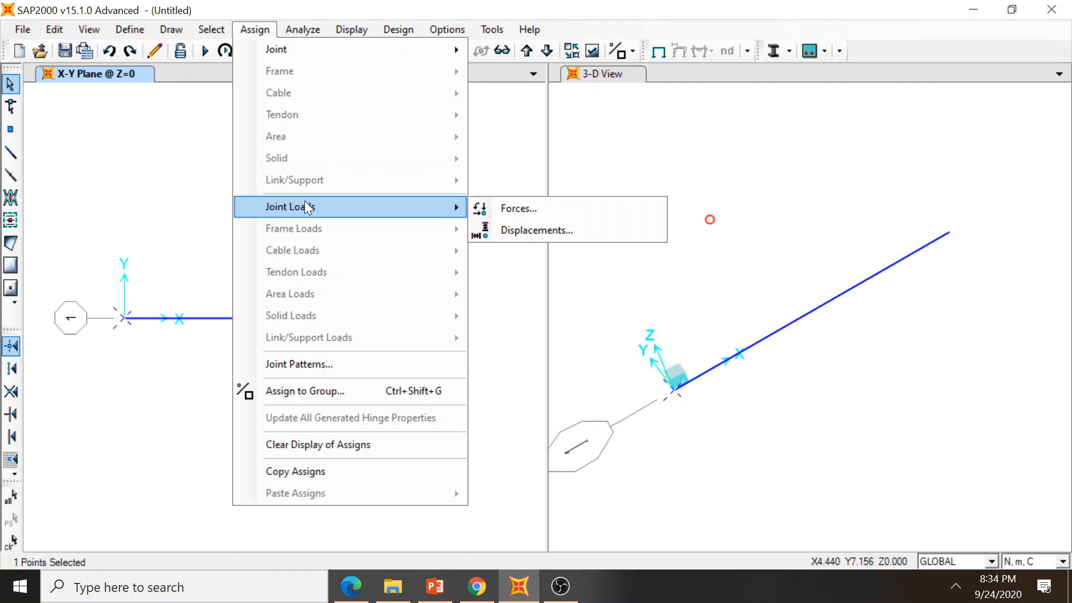
mouse_move(298, 48)
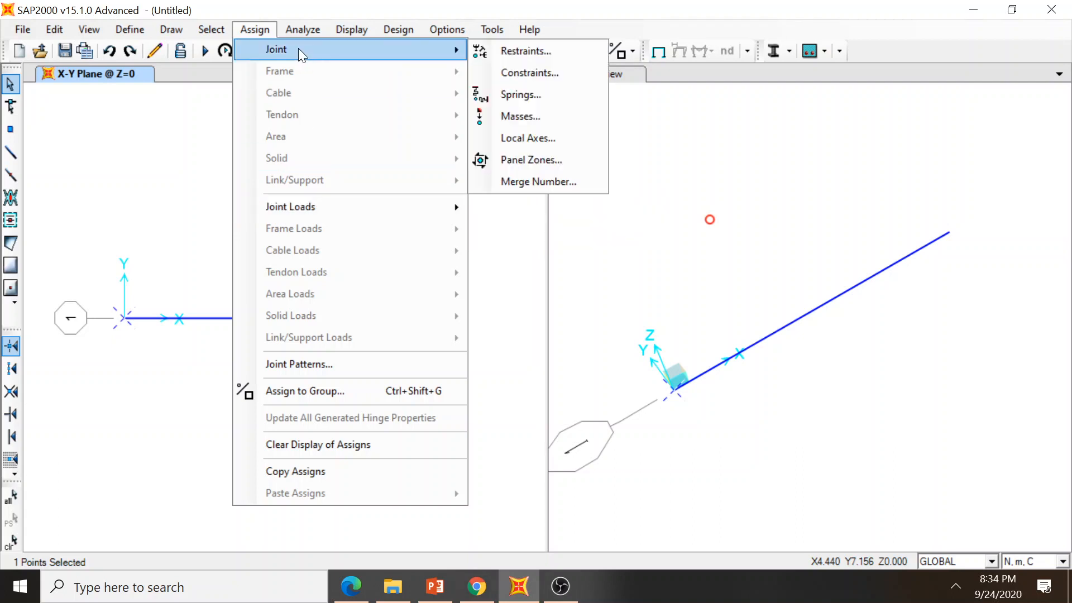
click(536, 55)
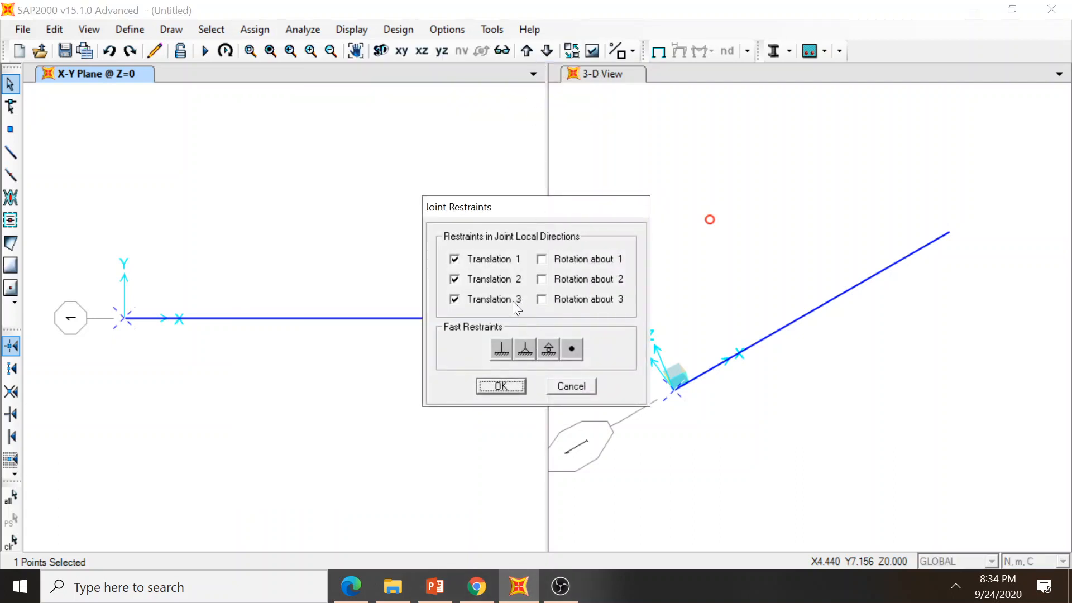
click(502, 349)
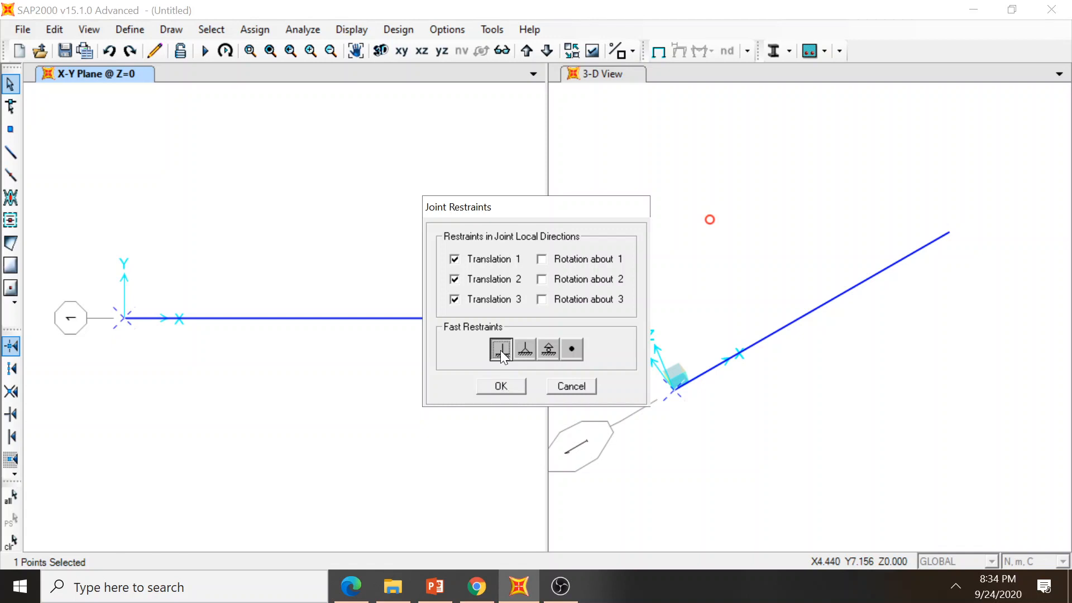
click(500, 387)
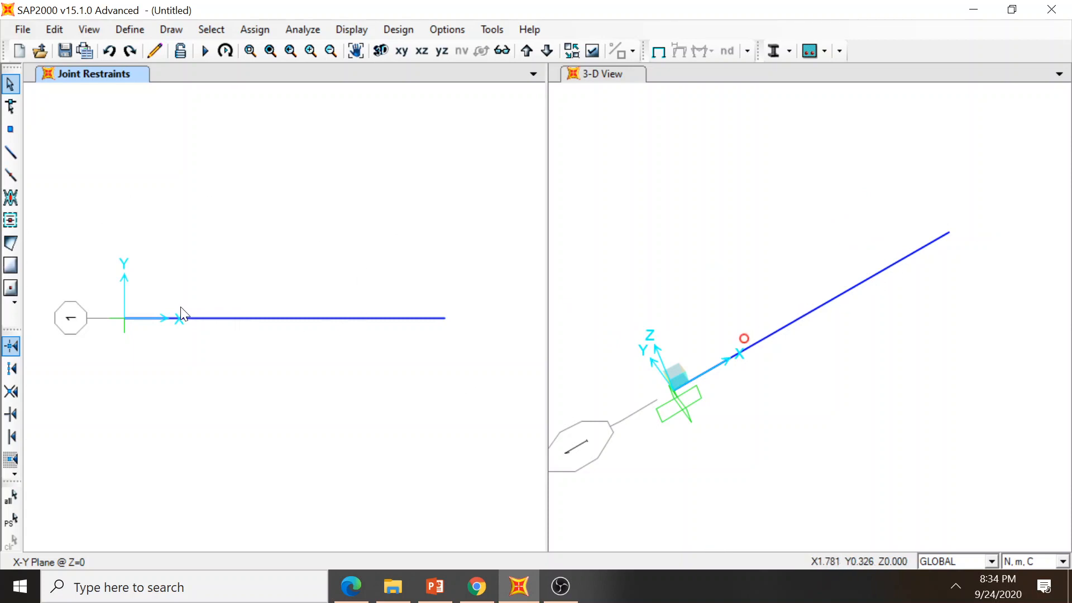
- Show the X-Z plane and rotate the origin joint's local axes about Y' so the fixed support stands upright against the beam's end
click(422, 53)
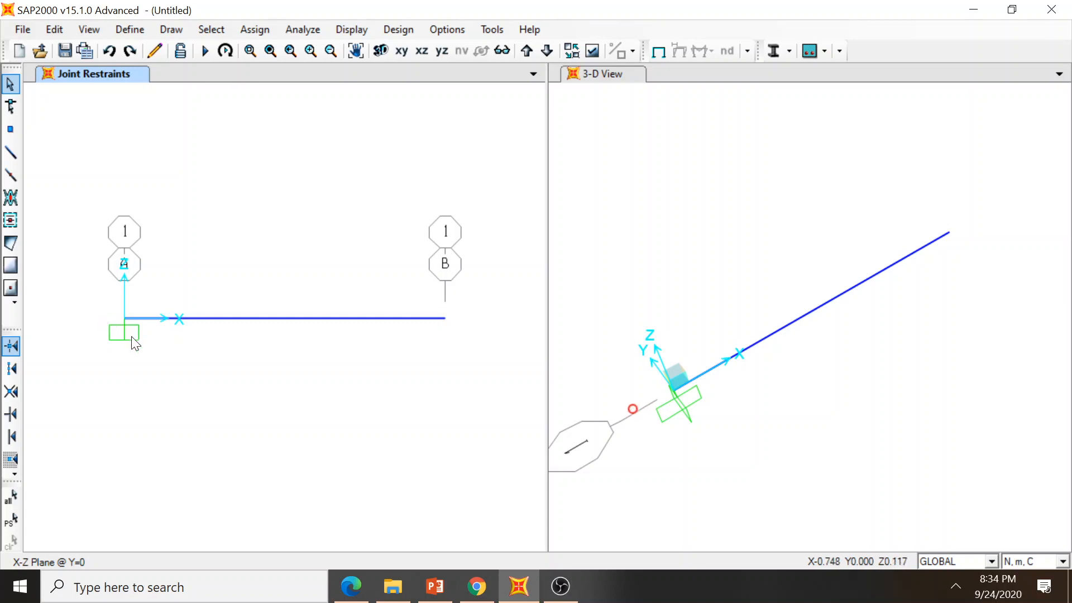
drag(85, 282, 185, 371)
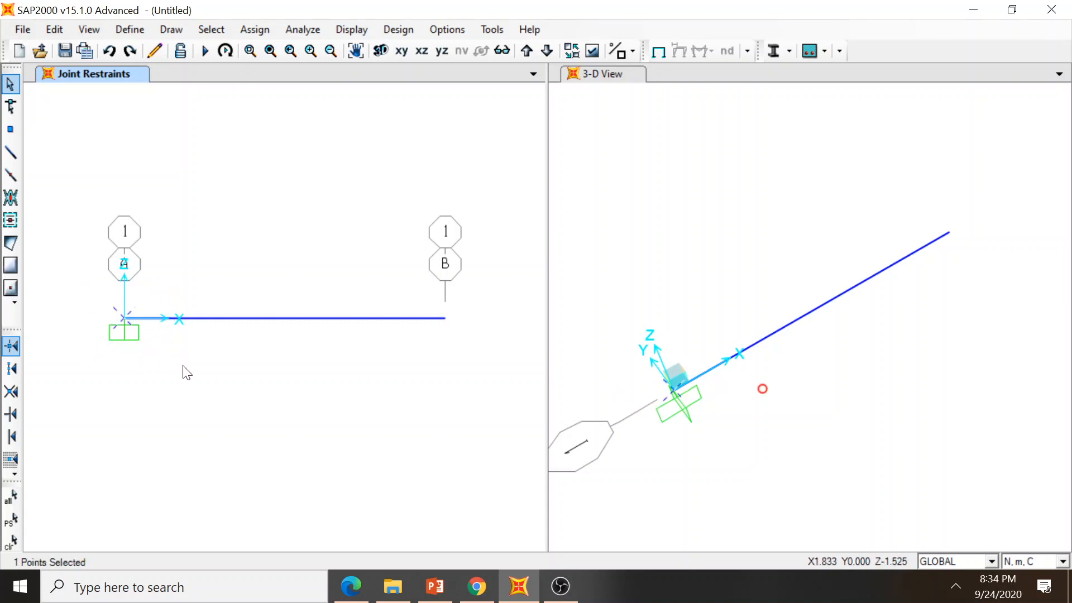
click(260, 30)
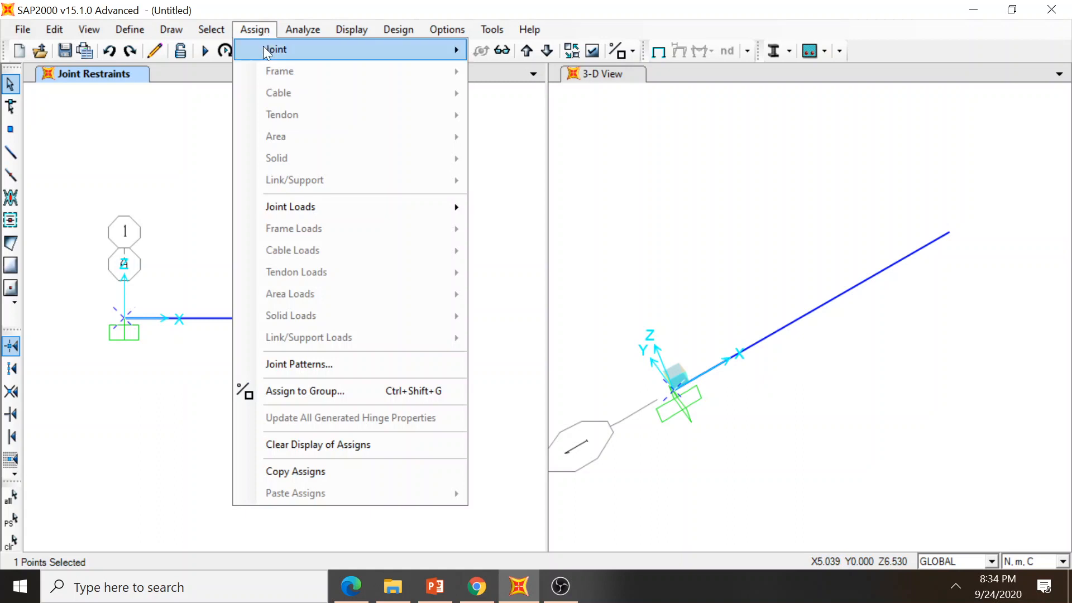
mouse_move(263, 48)
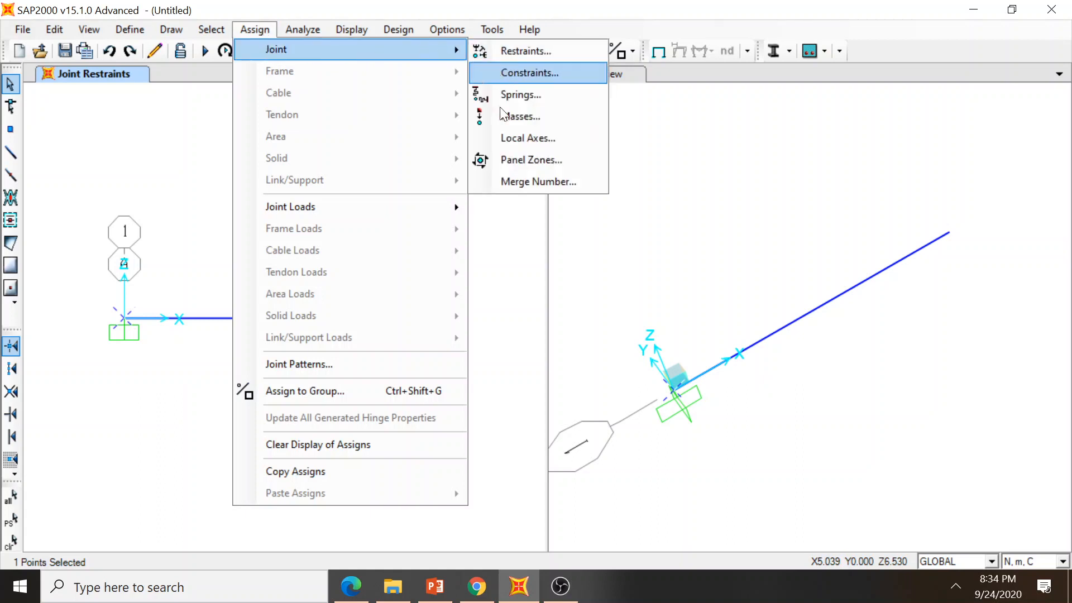
click(509, 140)
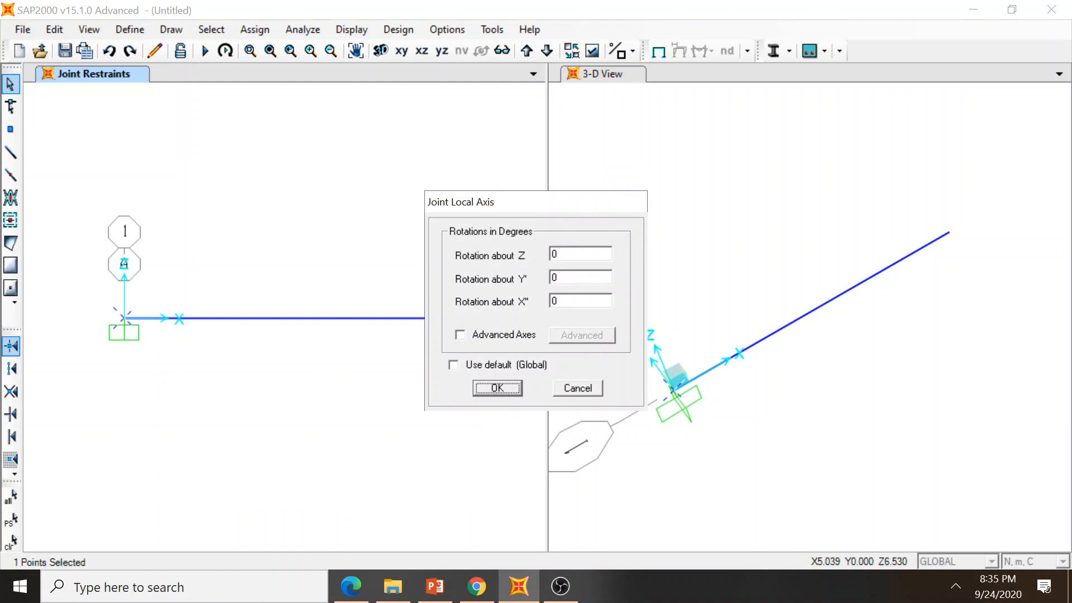
double_click(562, 278)
click(498, 388)
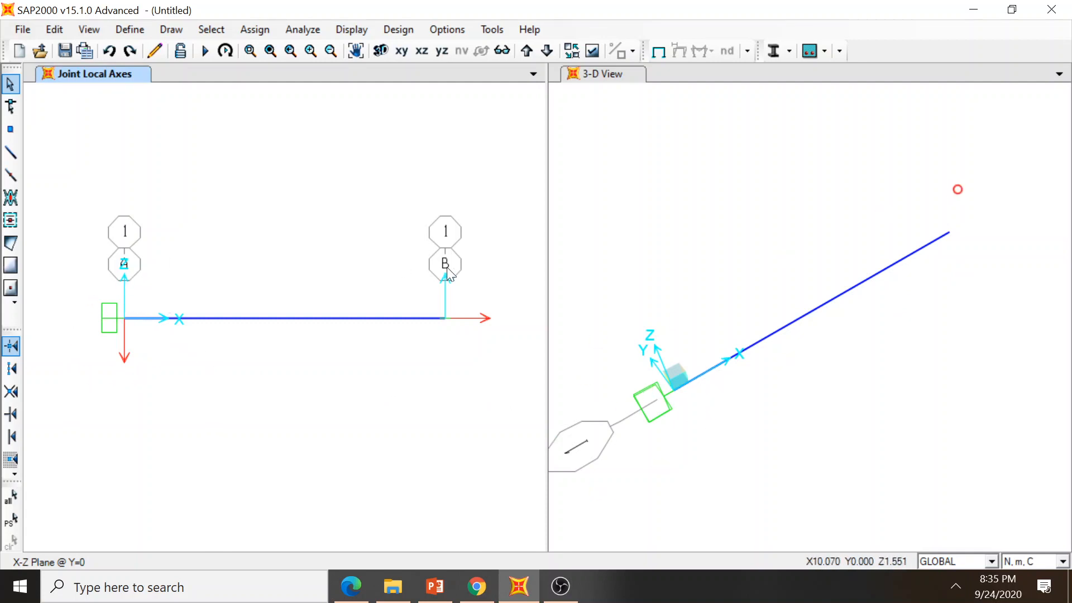
- Circle the fixed support on the beam diagram in the assignment PDF and return to SAP2000
click(350, 587)
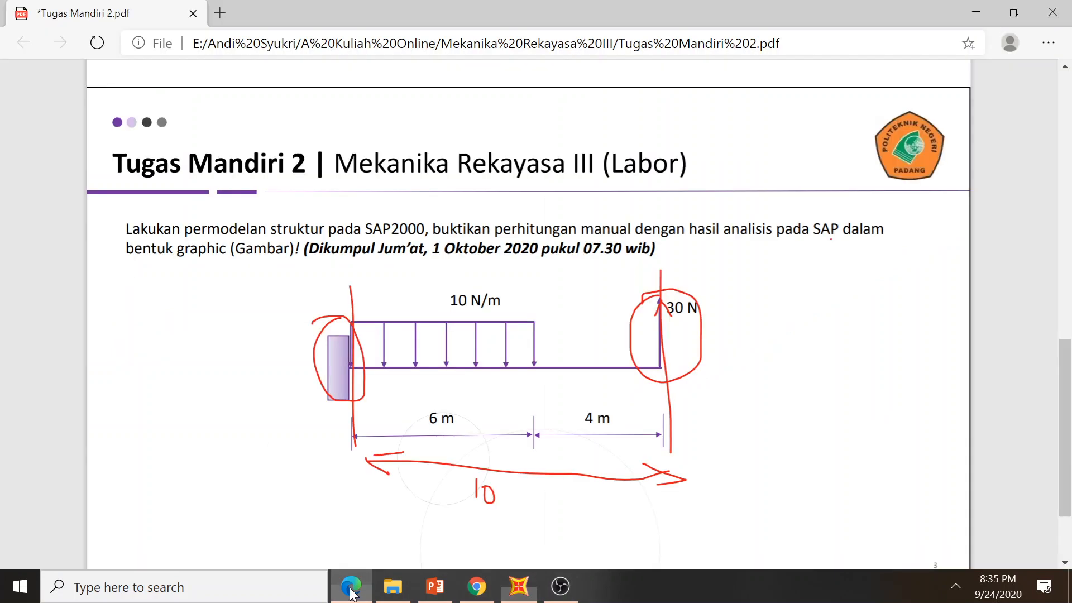
mouse_move(349, 305)
mouse_down()
mouse_move(311, 321)
mouse_move(351, 417)
mouse_up()
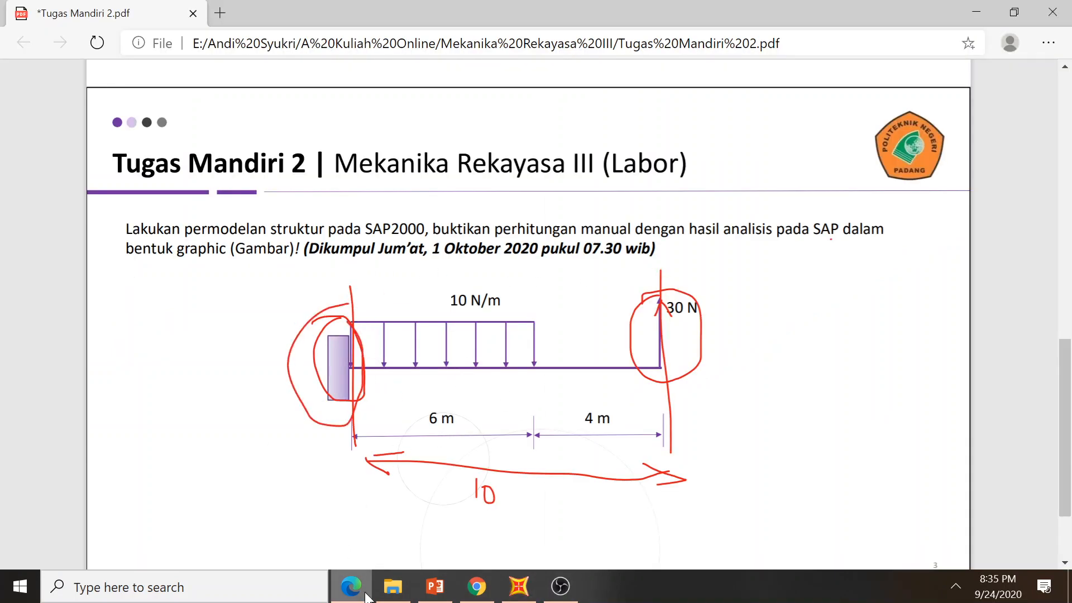
click(518, 586)
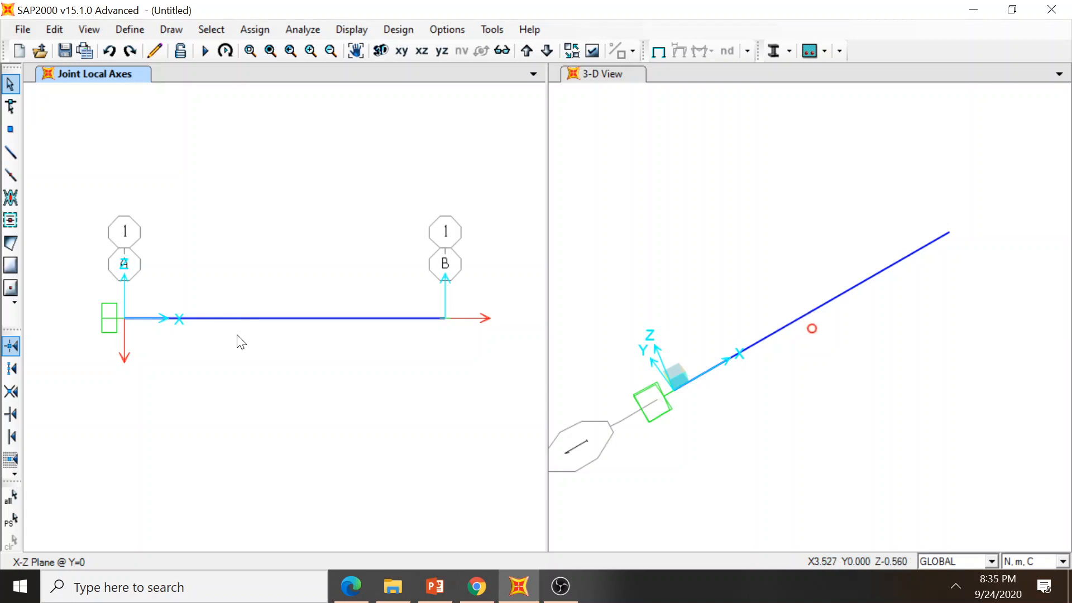
- Start a distributed frame load on the beam for the DEAD pattern and set its second relative distance to 0.6
click(241, 318)
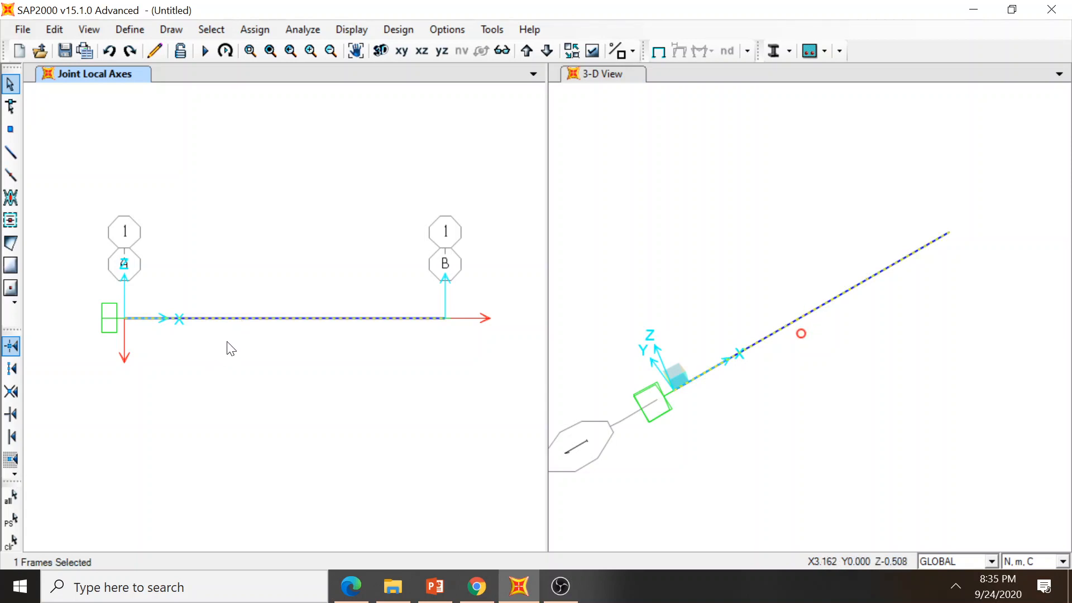
click(246, 29)
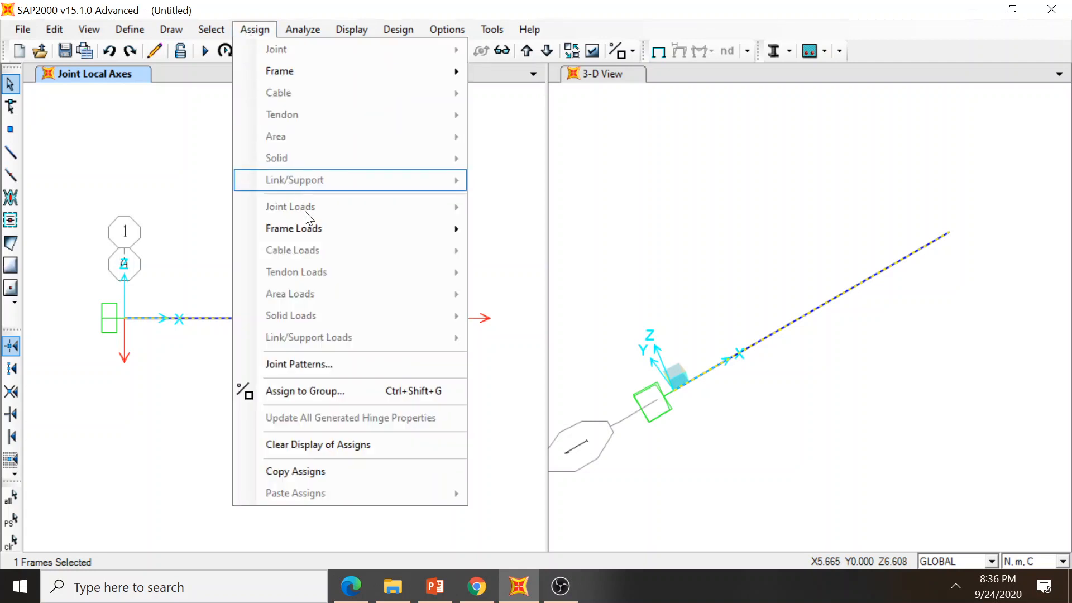
mouse_move(330, 229)
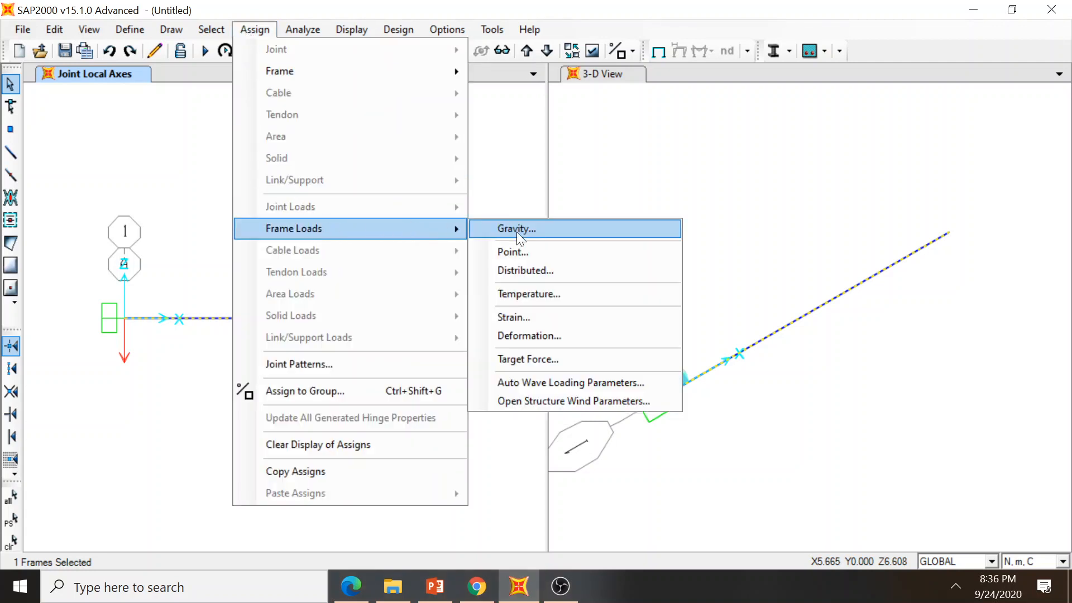
click(515, 270)
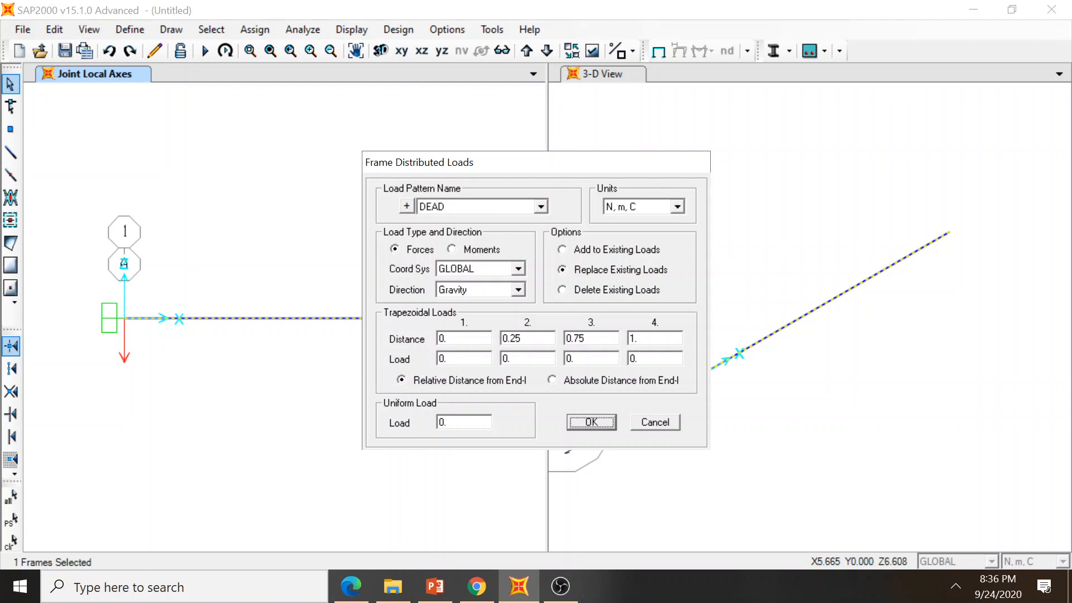
double_click(512, 338)
text(0.6)
- Set the trapezoidal load to 10 at the first two points and 0 at the last two, and apply it to the beam
click(443, 358)
click(353, 593)
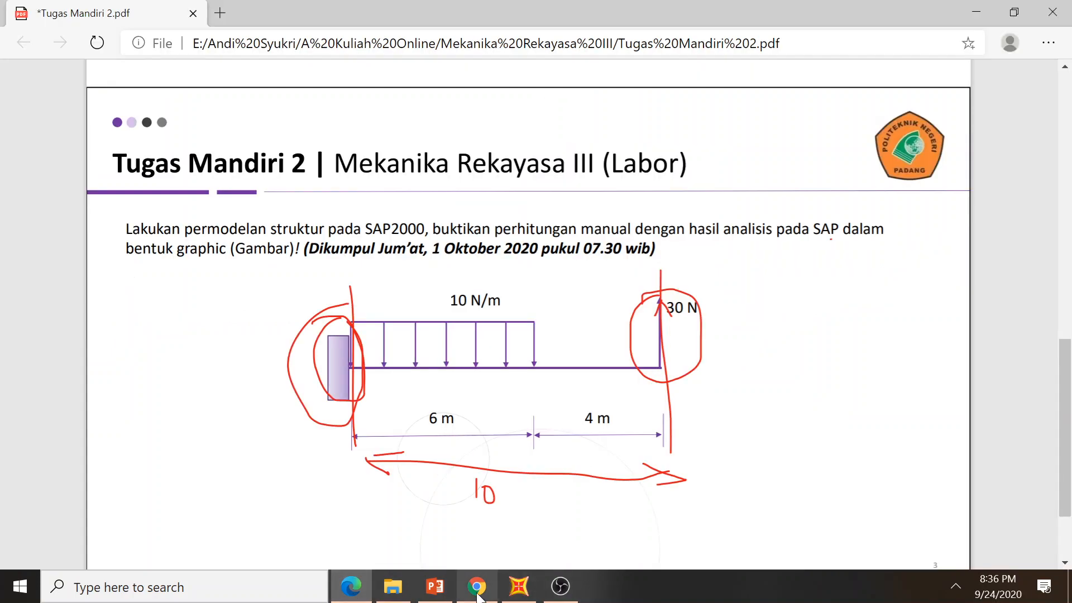
click(519, 587)
text(10)
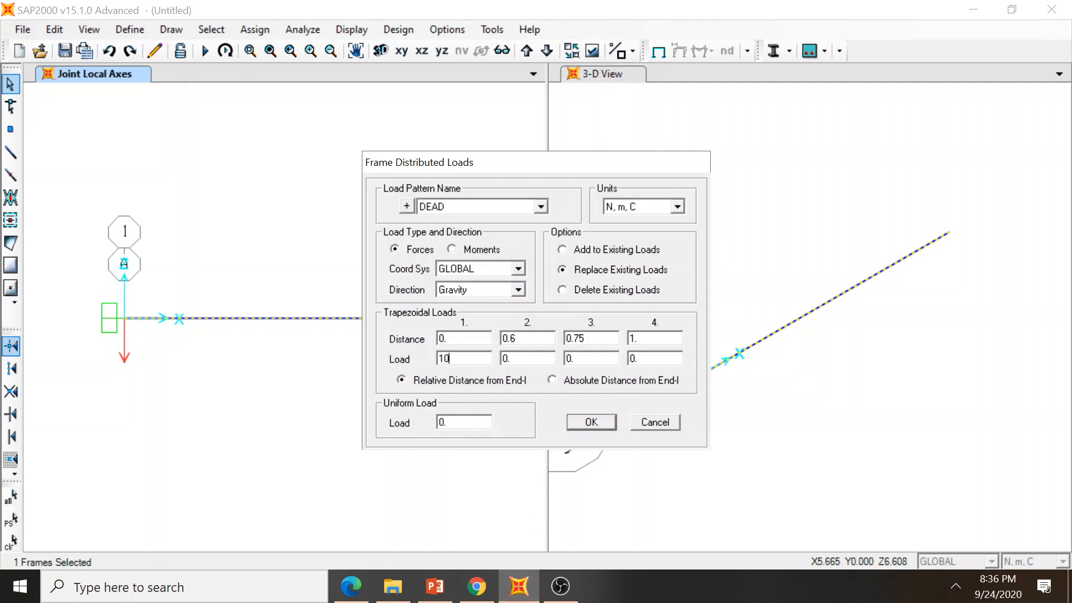
key(Tab)
text(10)
key(Tab)
text(0)
key(Tab)
text(0)
click(590, 422)
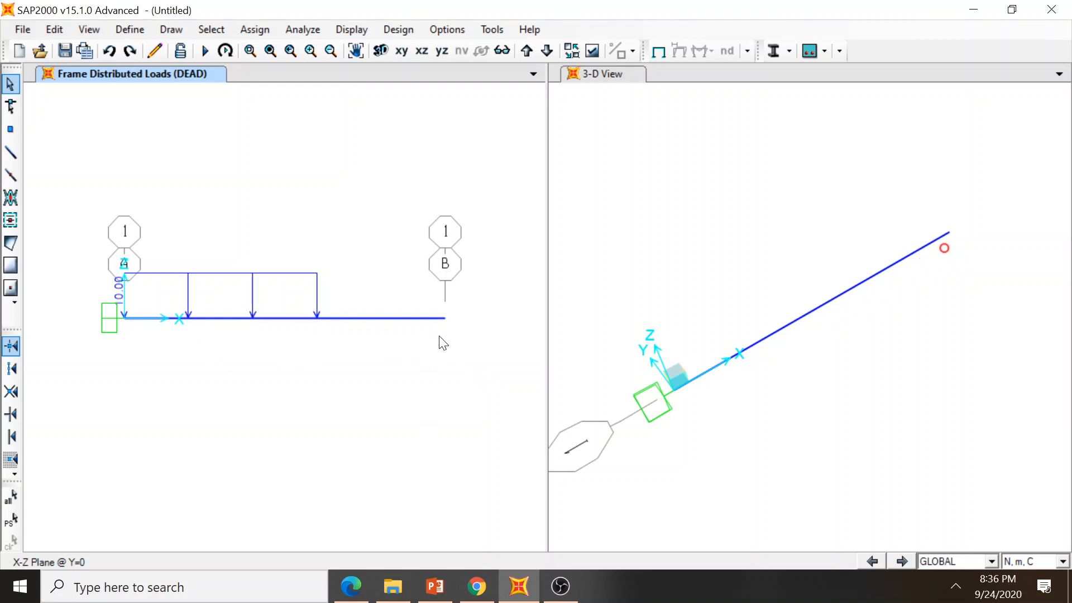
- Assign a DEAD point load of -30 in the Gravity direction at relative distance 1 on the beam, checking the assignment PDF's 30 N load
click(371, 321)
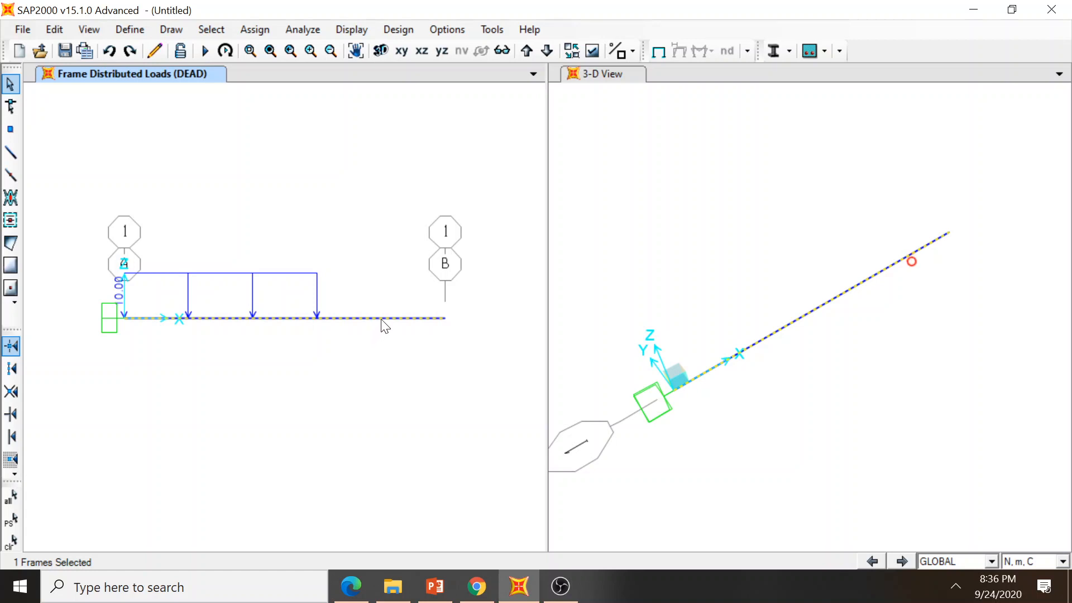
click(266, 32)
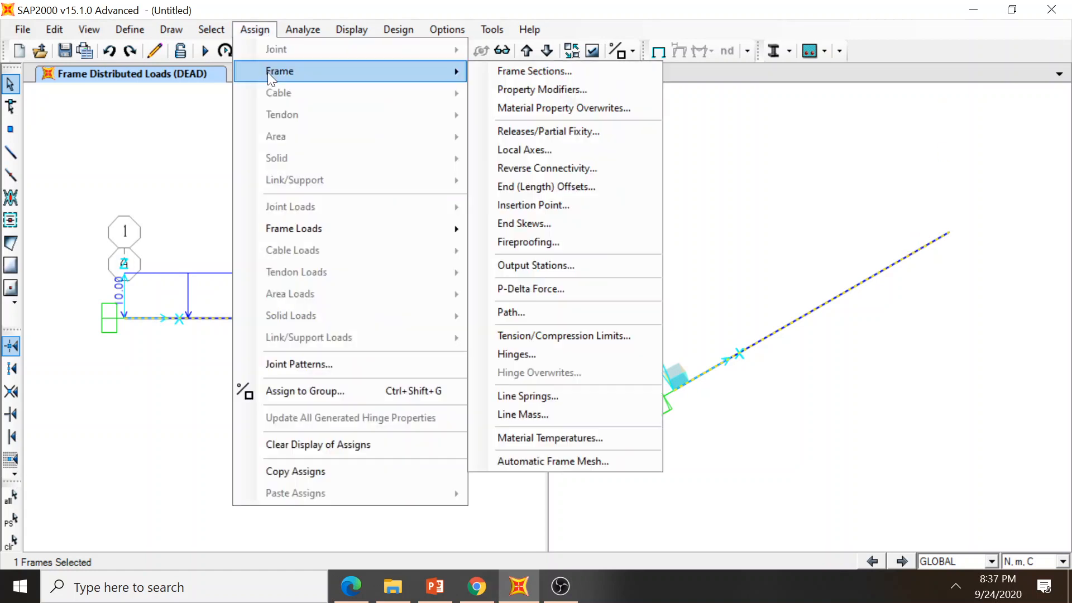
mouse_move(370, 230)
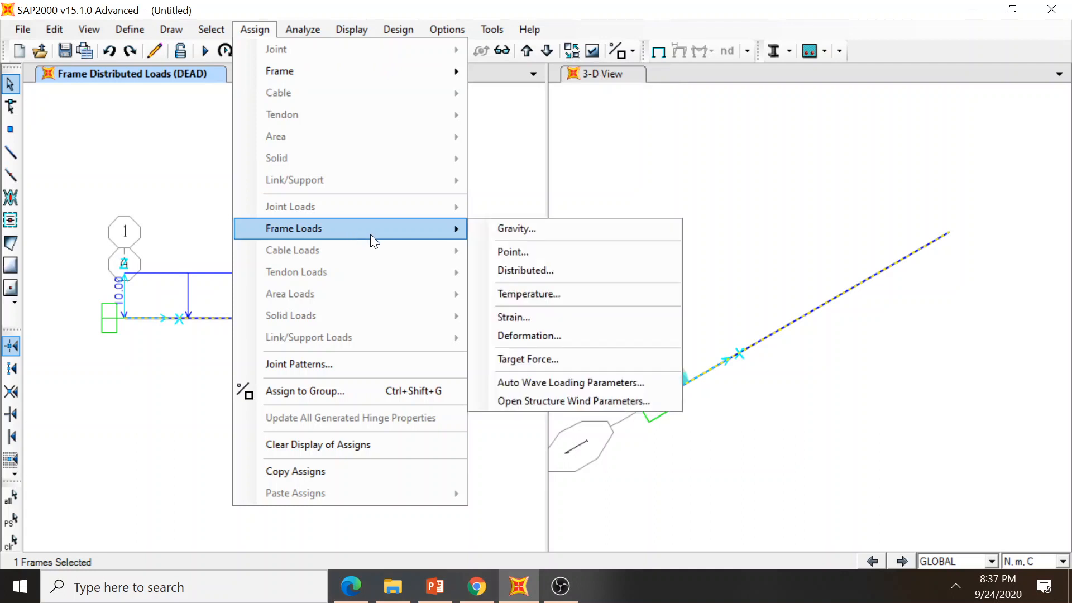
click(524, 253)
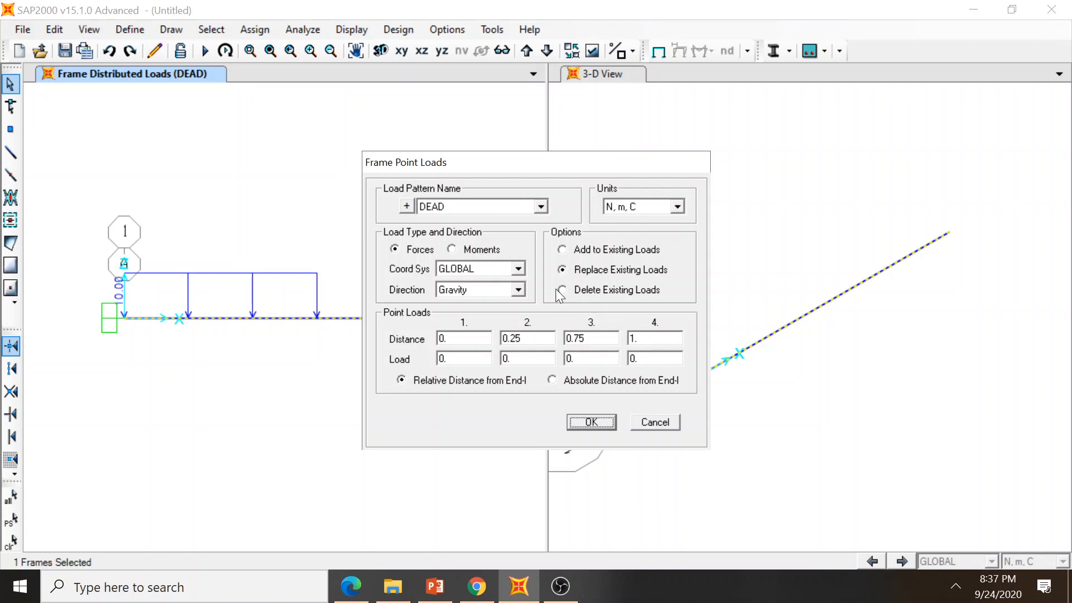
click(519, 290)
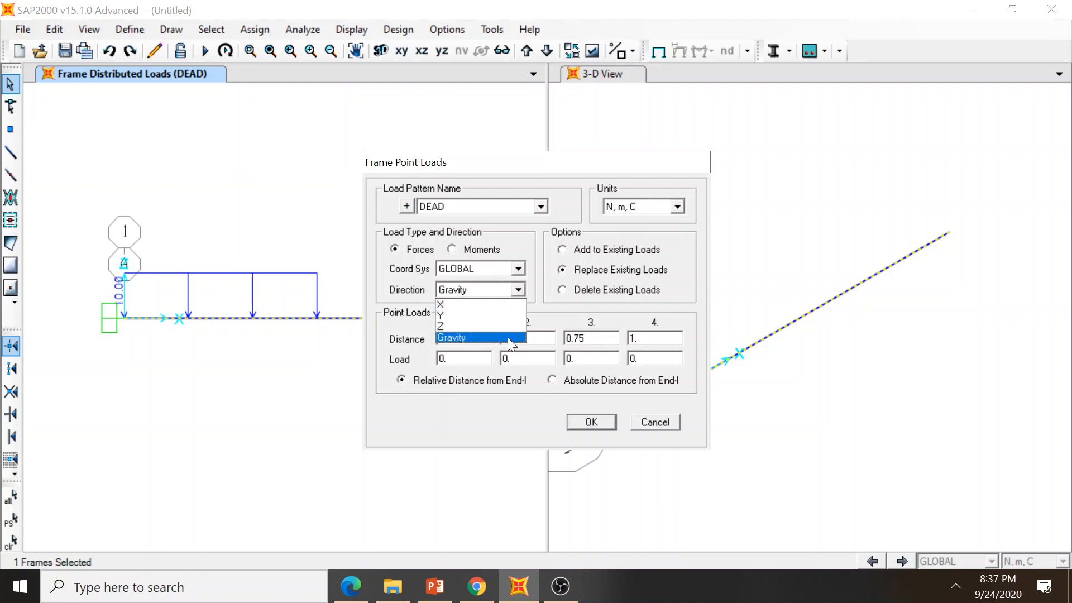
click(518, 291)
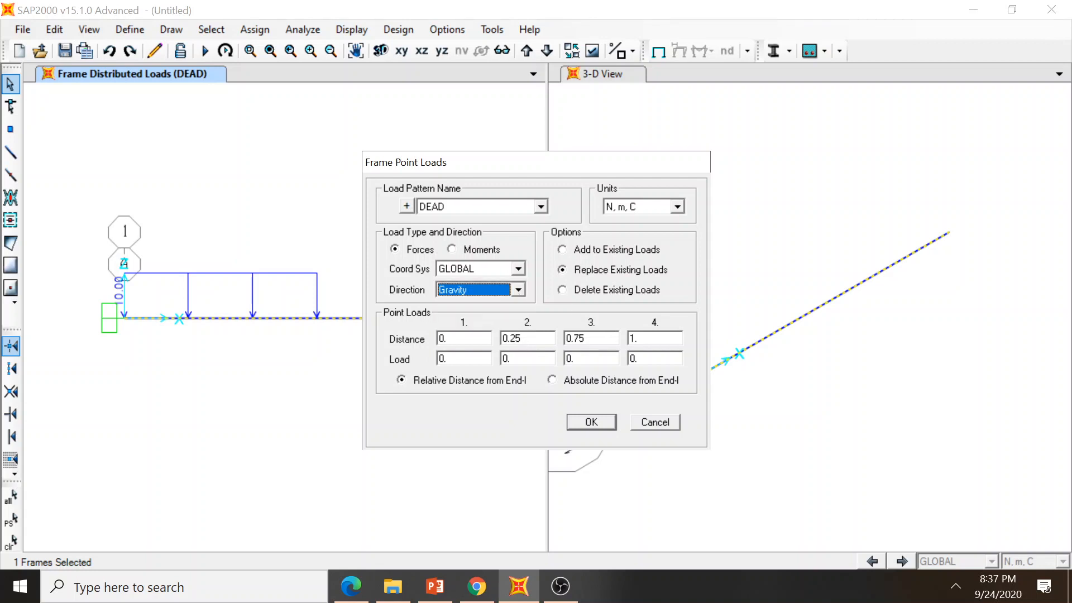
double_click(635, 359)
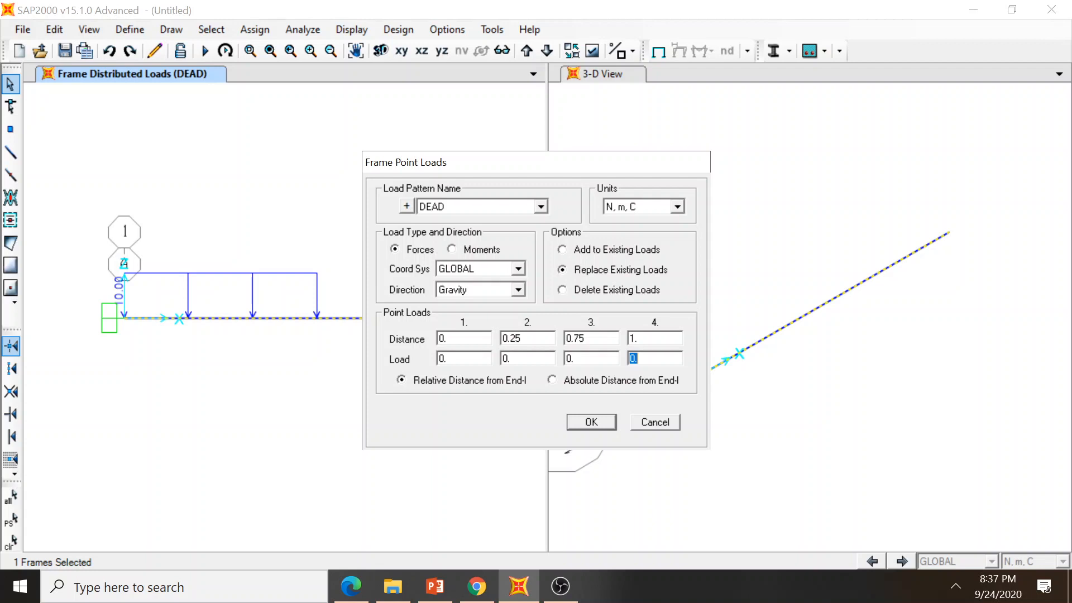
click(360, 578)
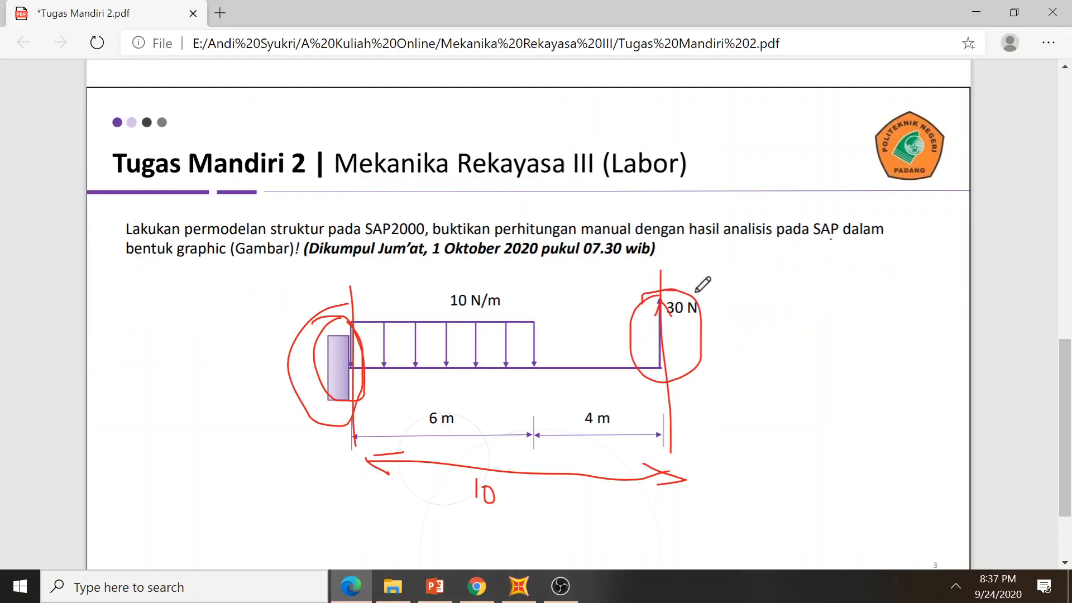
drag(702, 287, 672, 320)
click(519, 587)
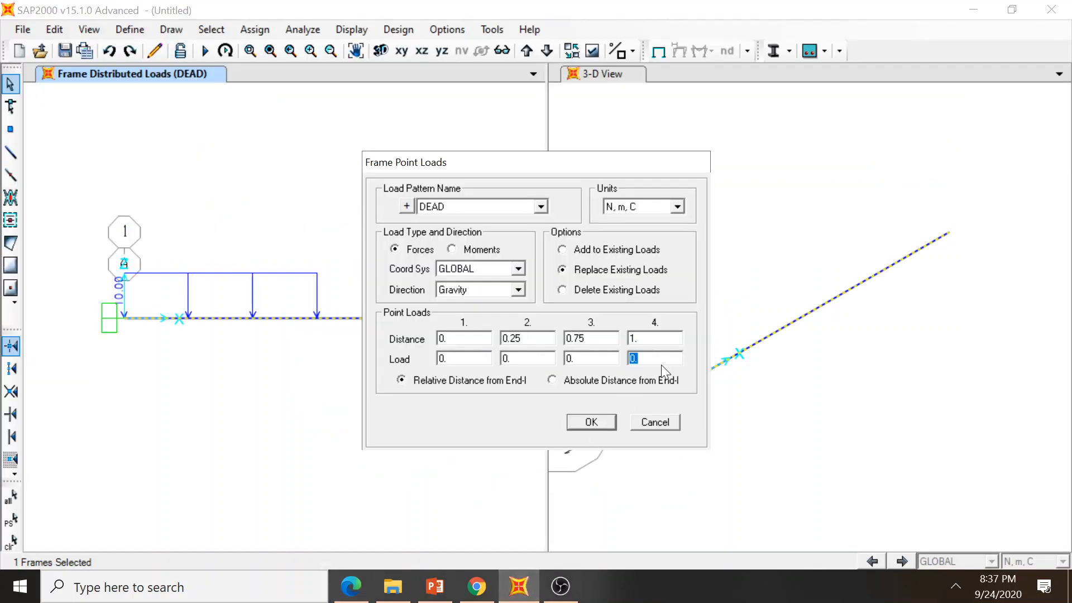
text(-30)
click(592, 422)
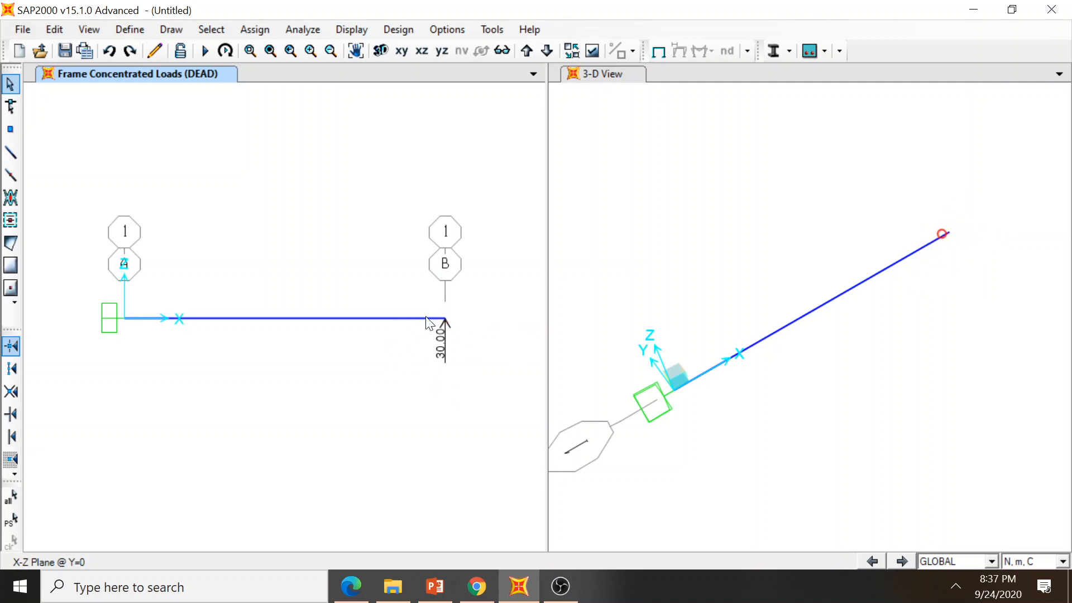
- Display the beam's DEAD span loading forces together with joint loads and loading values, and clear the frame selection
click(398, 317)
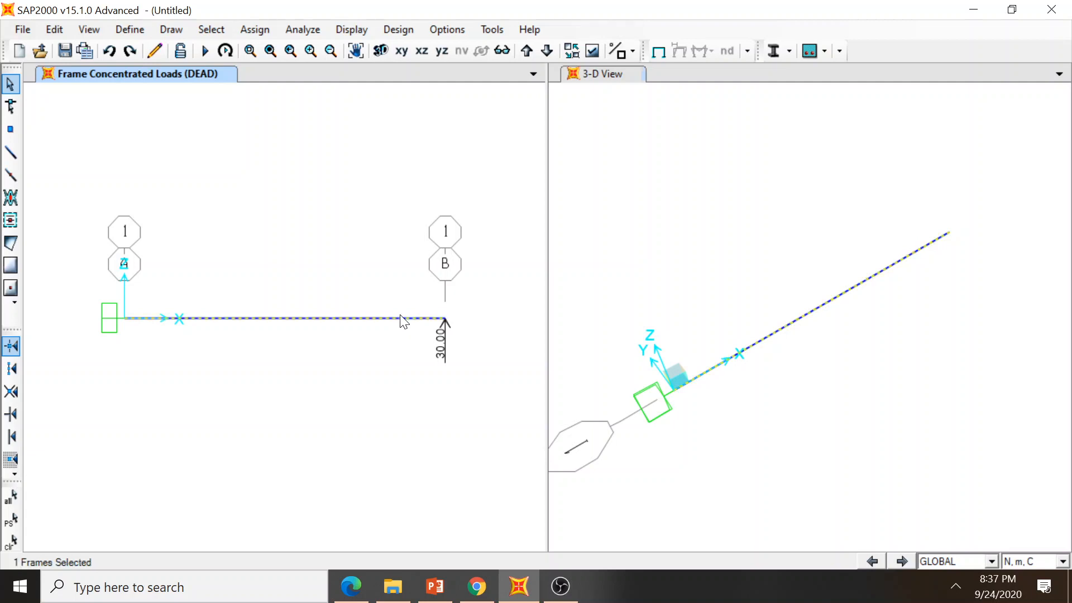
click(344, 27)
mouse_move(366, 69)
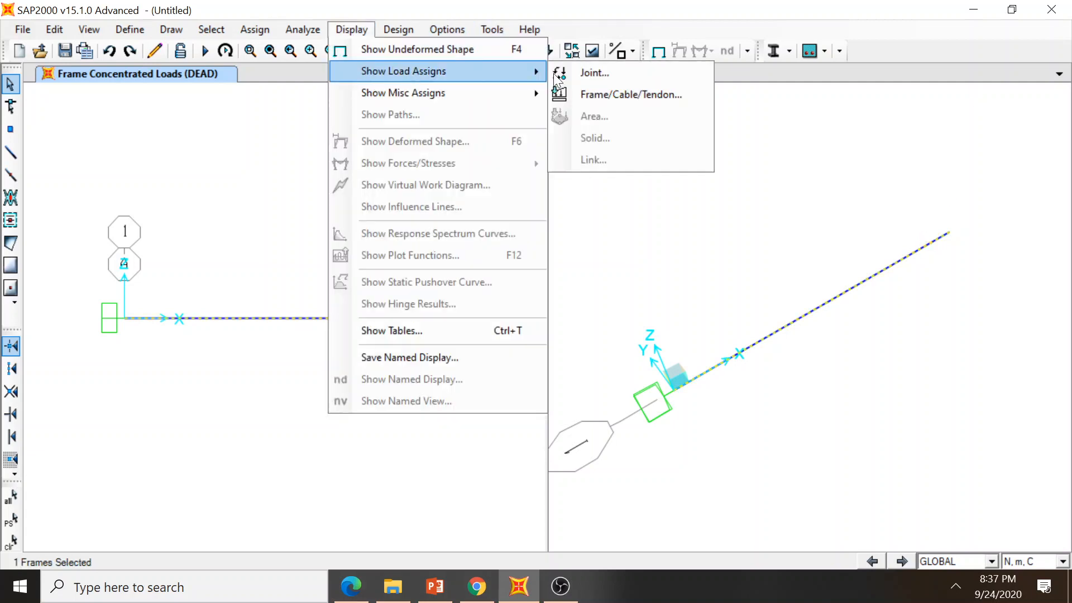
click(634, 95)
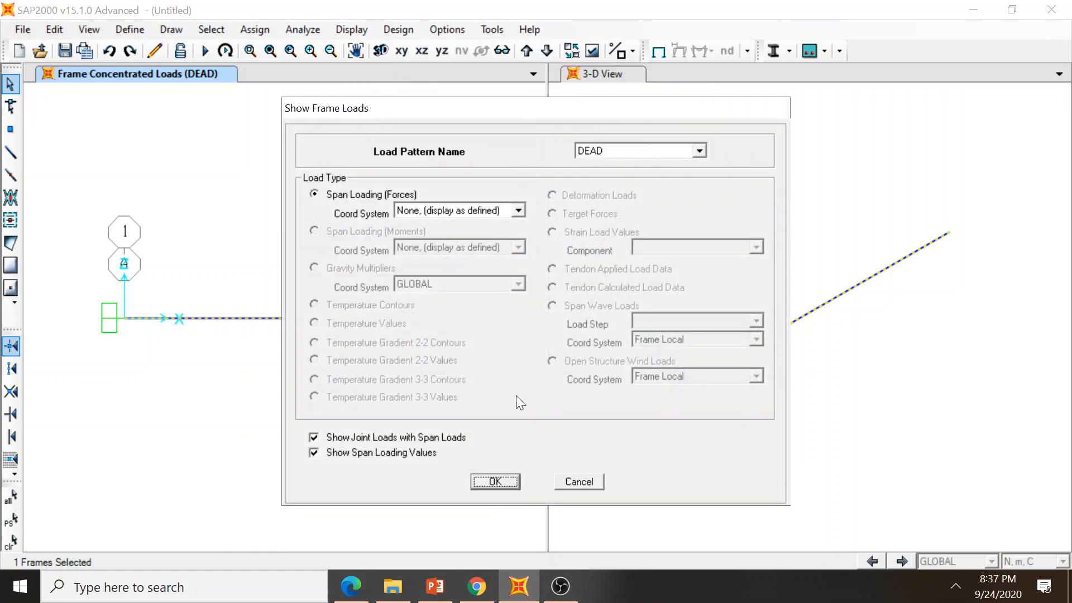
click(501, 482)
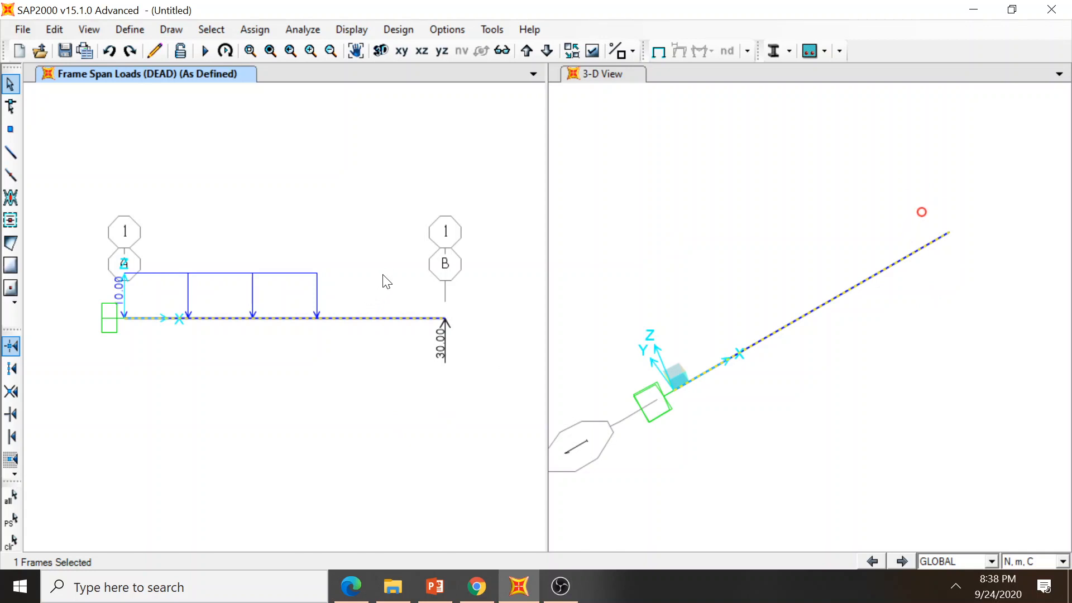
key(Escape)
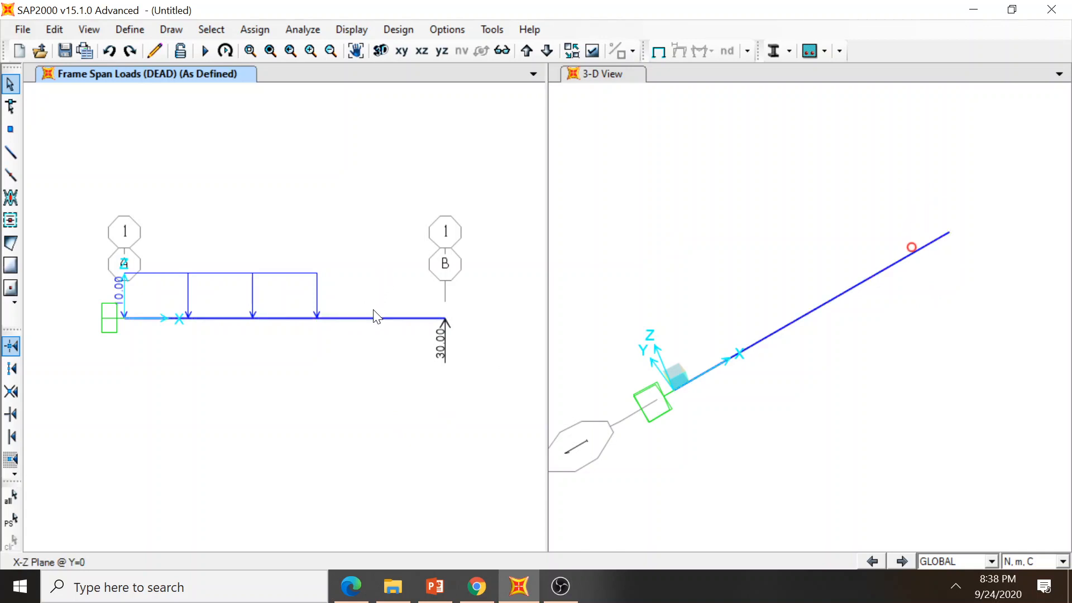
click(379, 318)
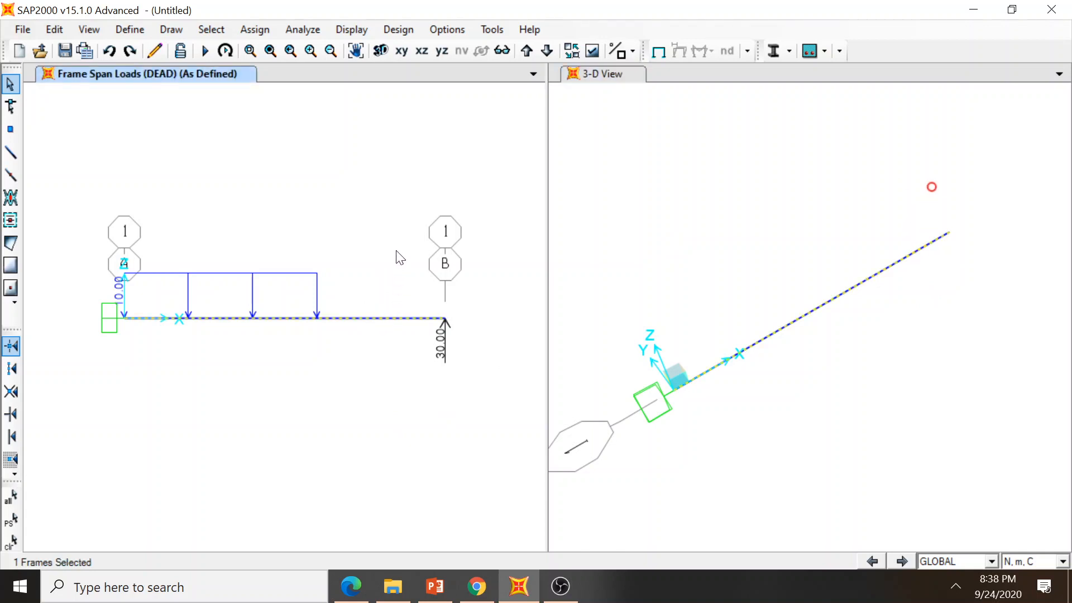
key(ctrl+q)
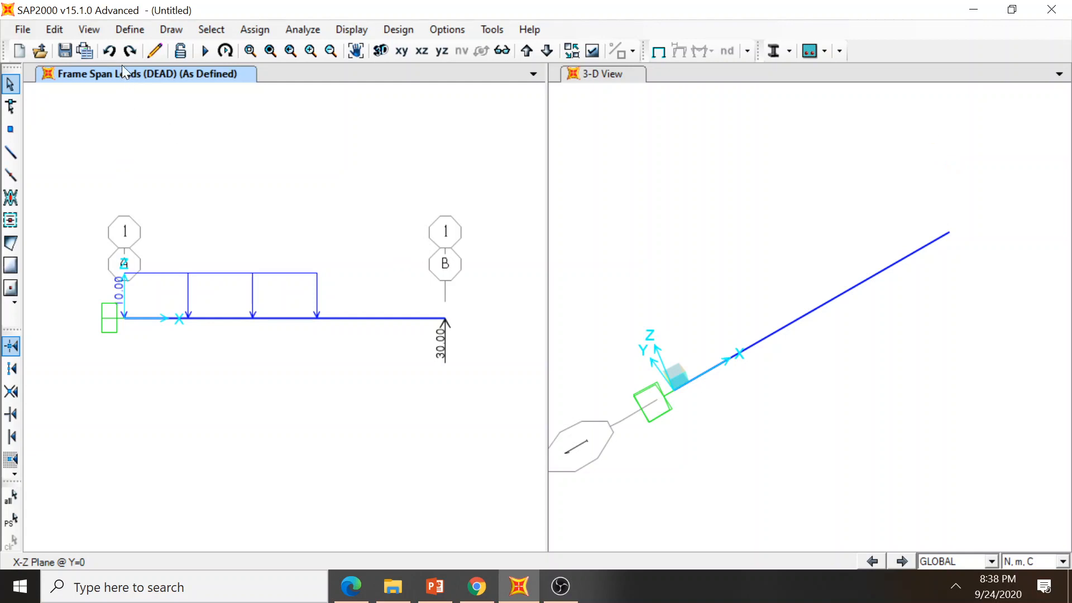
- Set the DEAD load pattern's self weight multiplier to 0 and confirm the load pattern definition
click(120, 29)
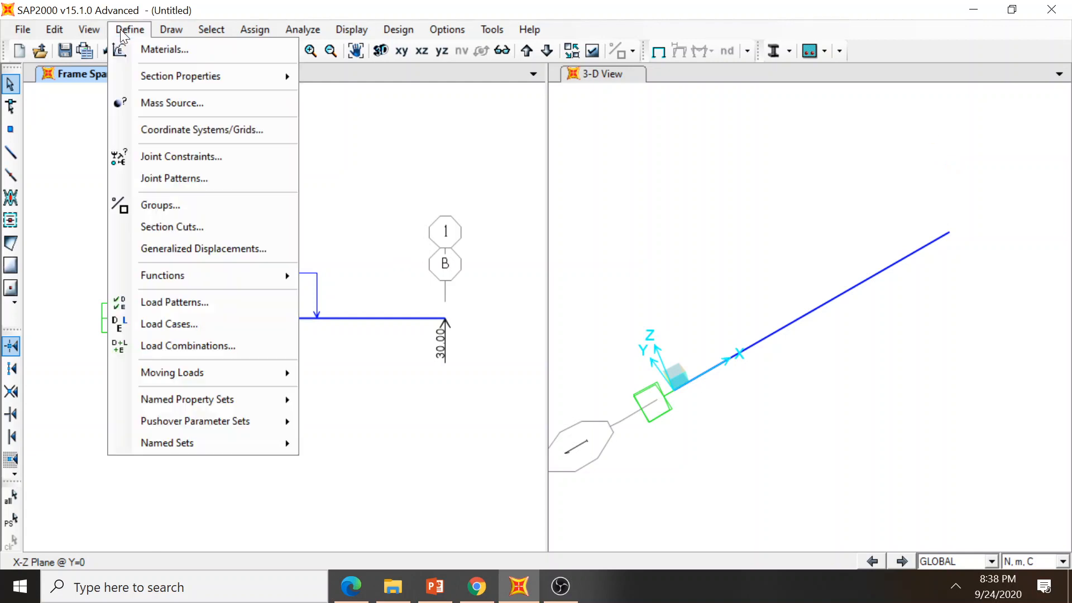
click(172, 302)
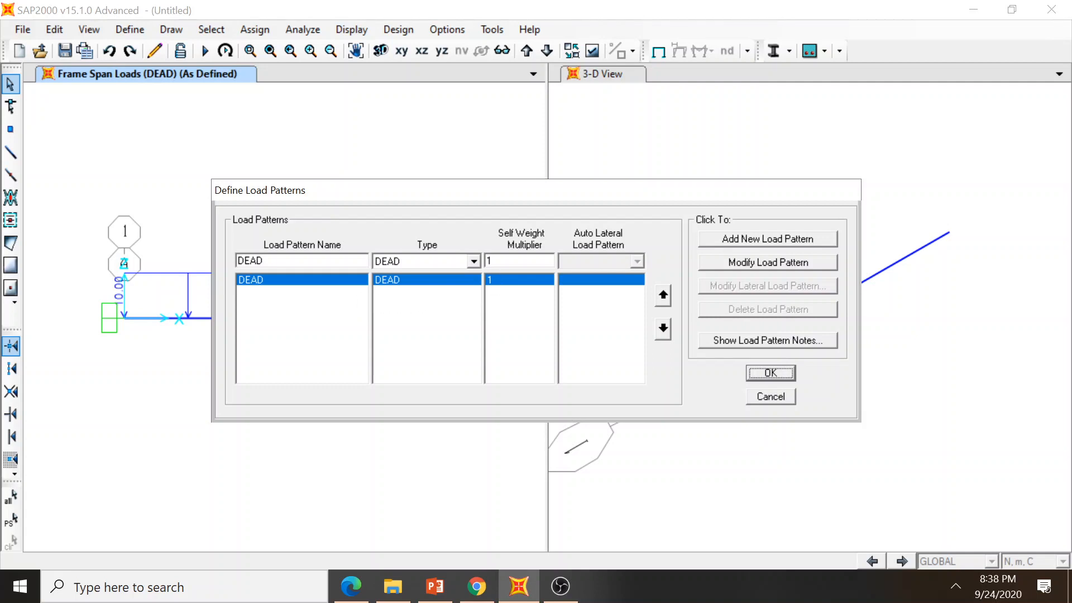
double_click(489, 261)
click(761, 264)
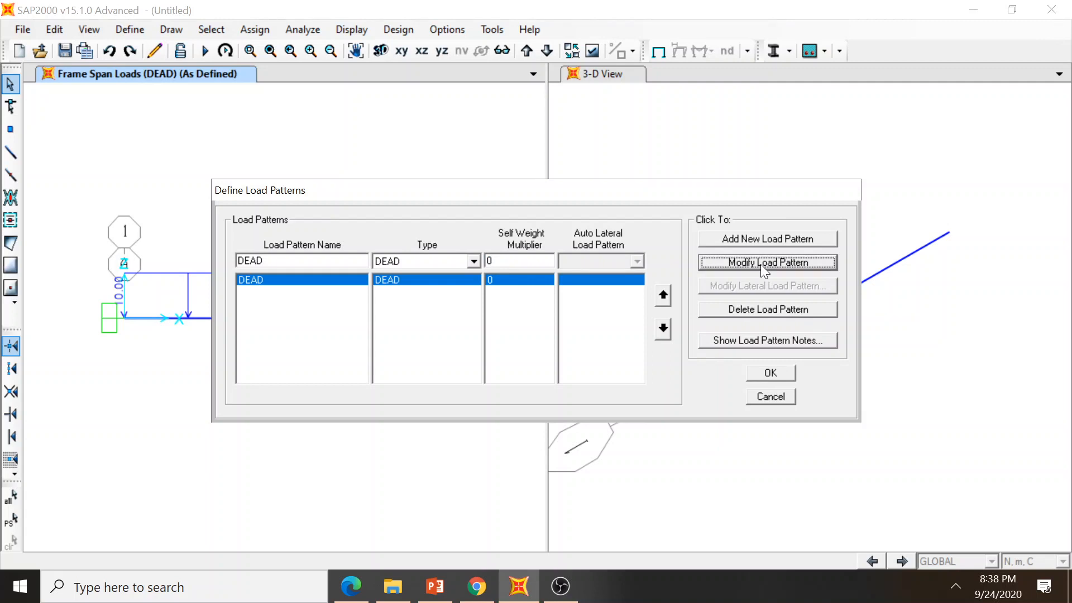
click(771, 373)
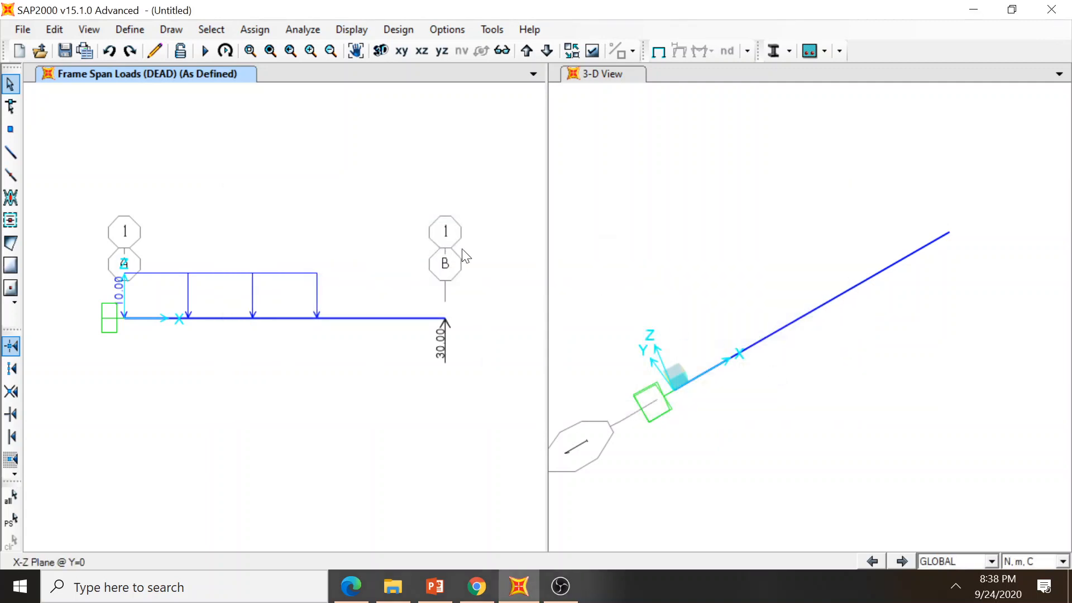
- Set the analysis options to Plane Frame in the XZ plane
click(296, 28)
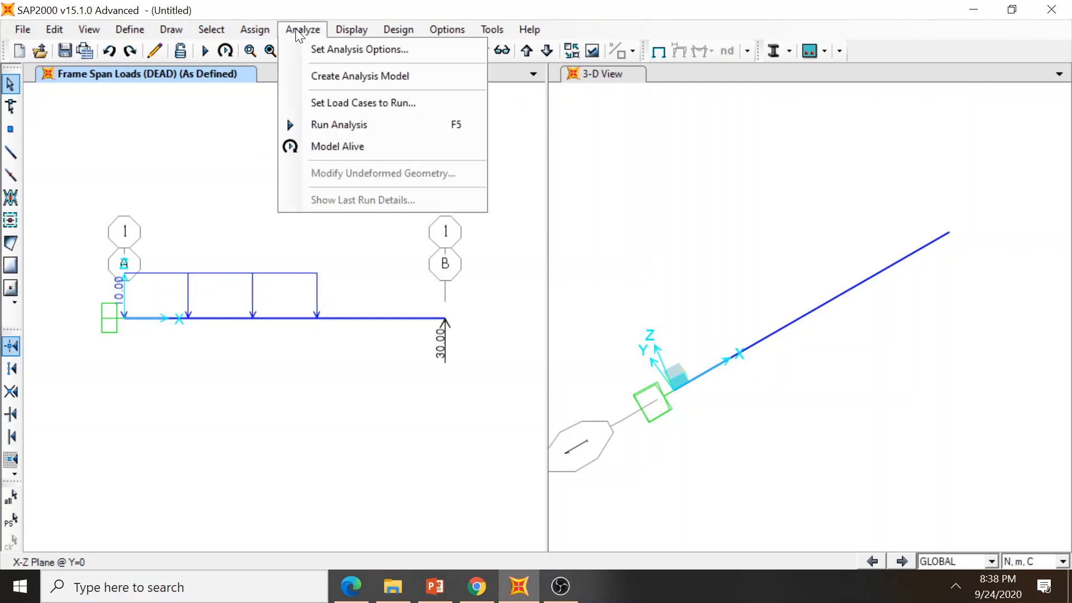
click(324, 52)
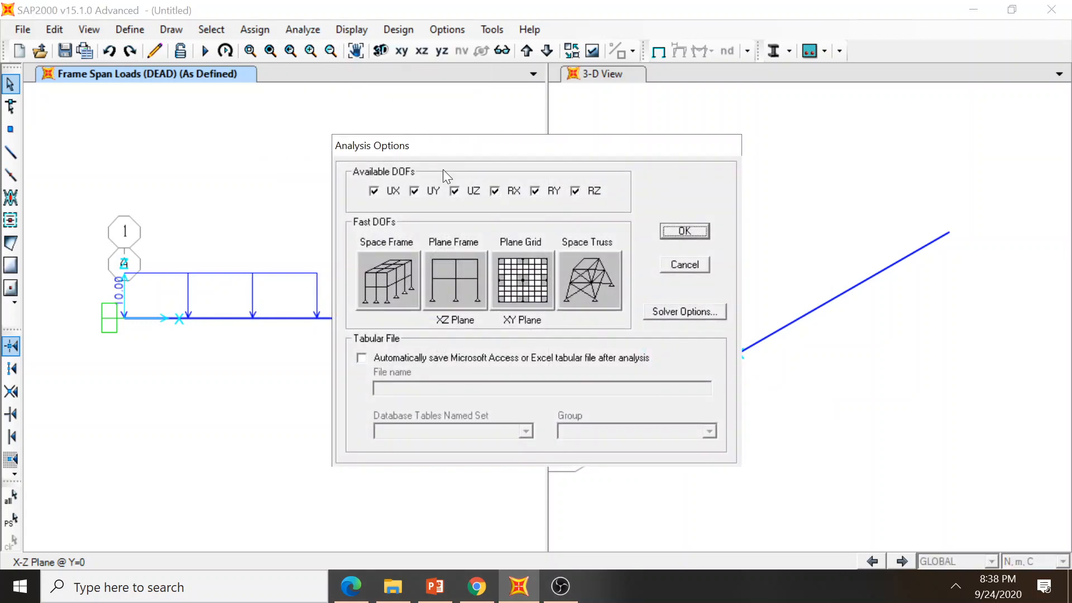
click(461, 277)
key(Return)
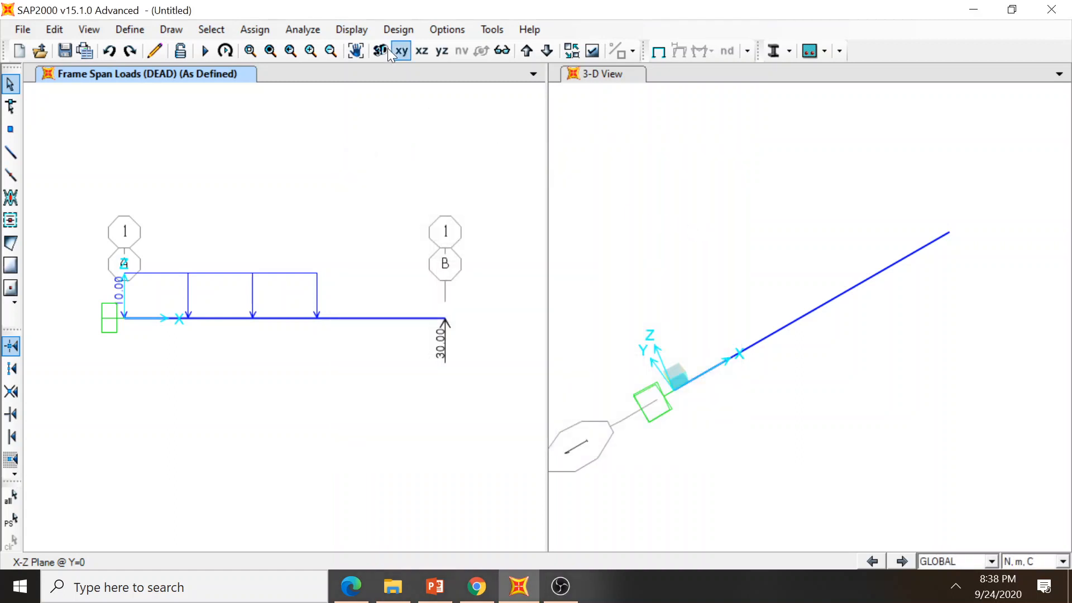
- Set the MODAL load case to Do Not Run and run the analysis with only the DEAD case
click(304, 31)
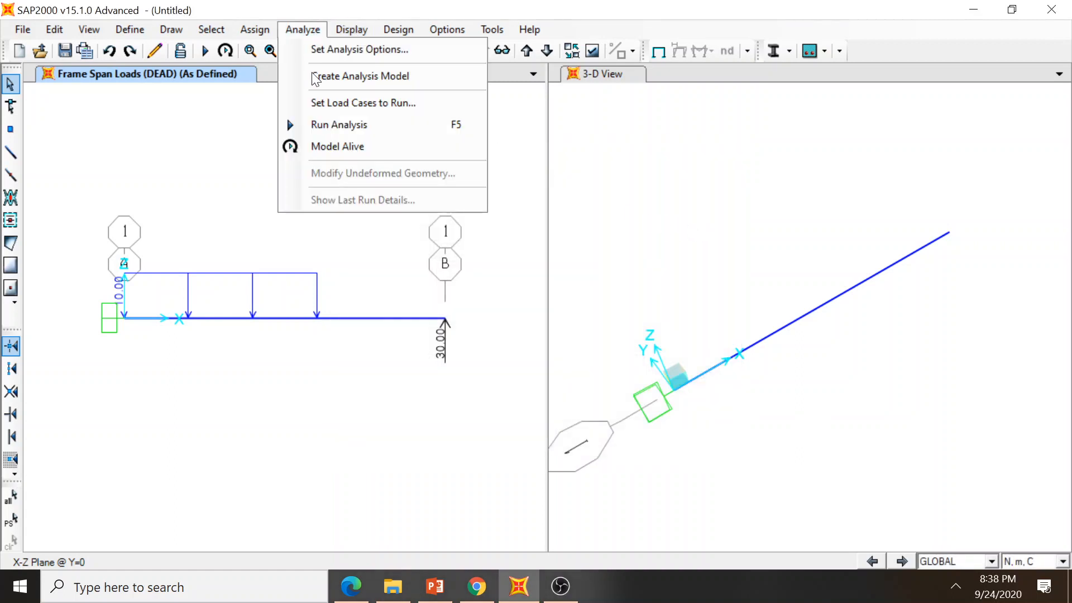
click(335, 130)
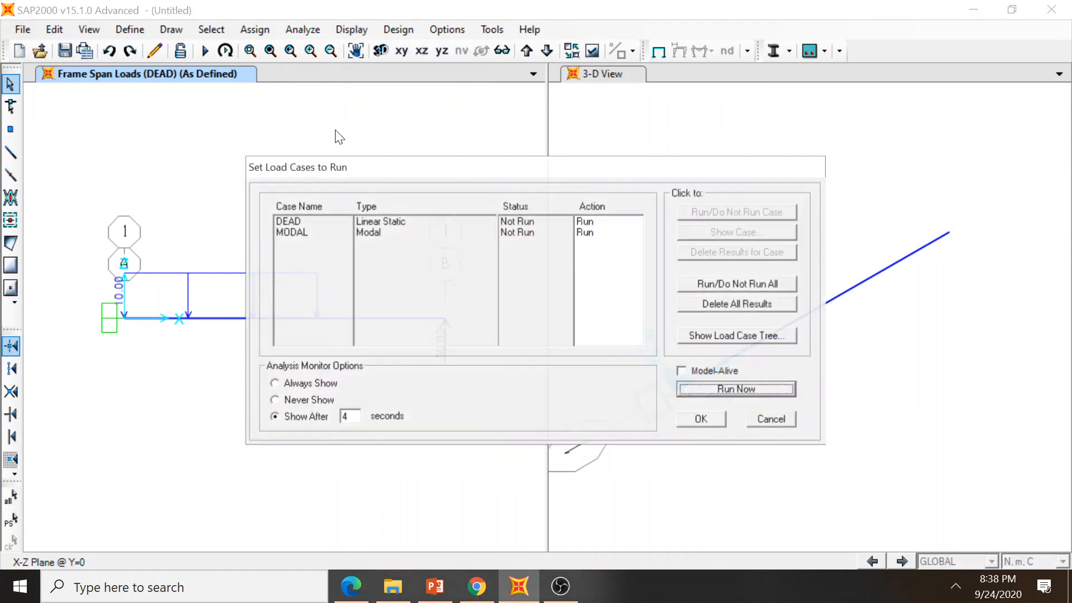
click(540, 232)
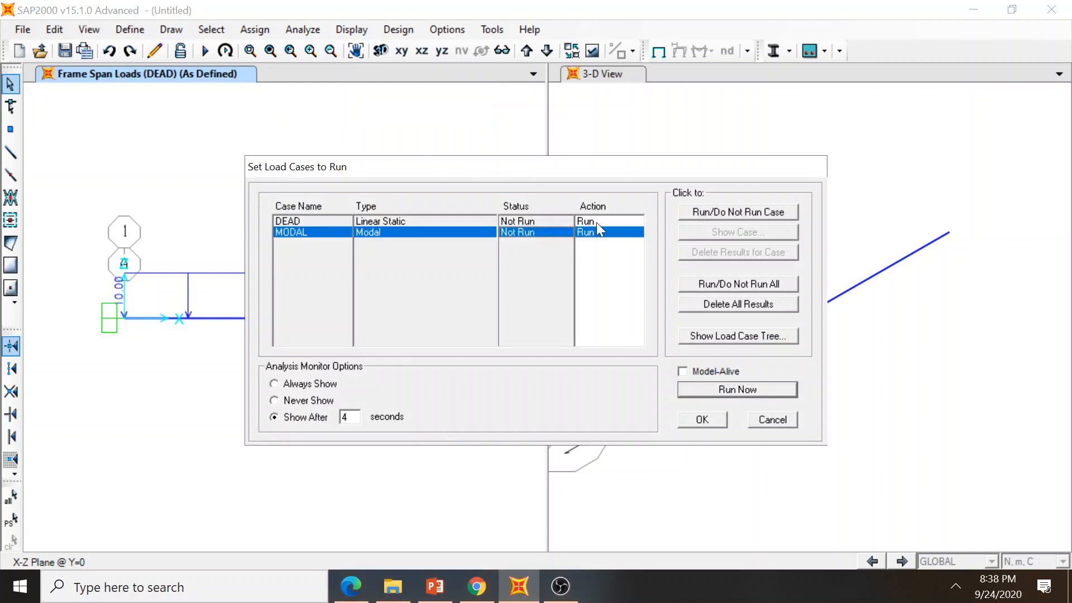
click(722, 211)
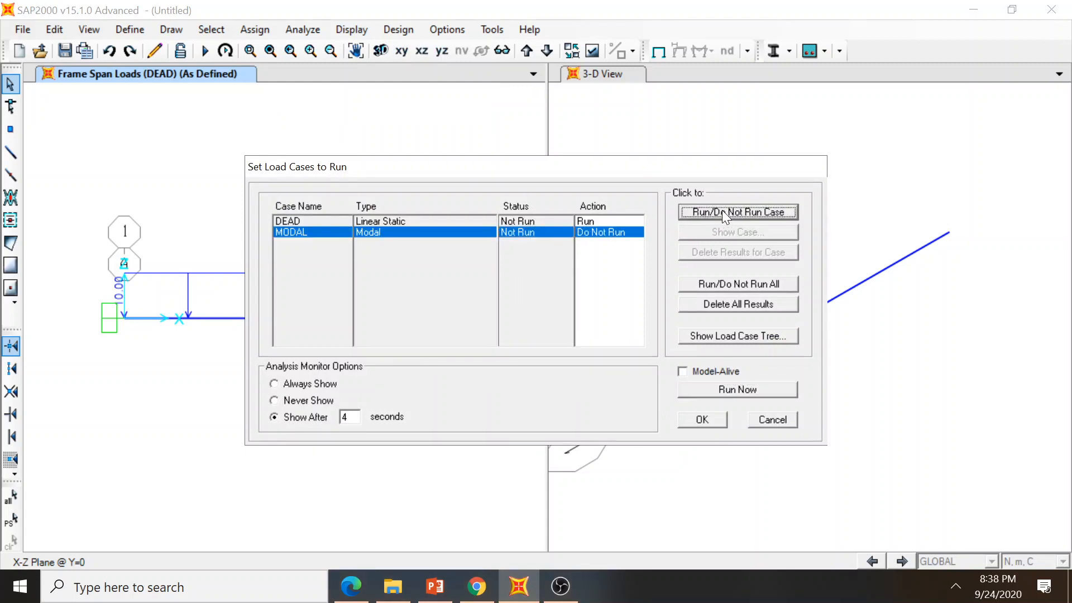
click(738, 390)
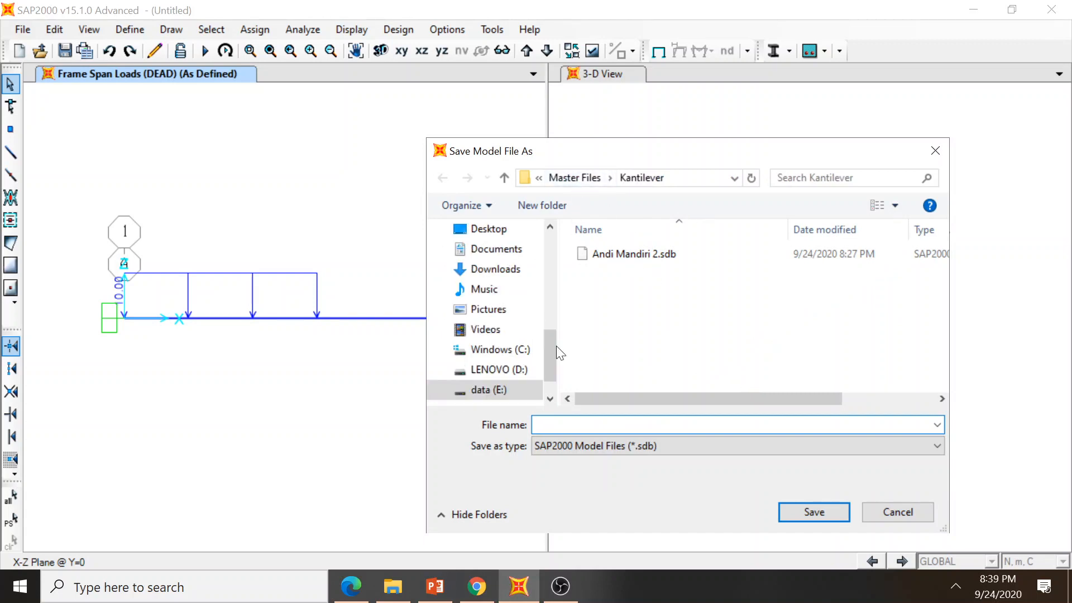
- Create and open a folder named Tugas Mandiri 2 inside A Kuliah Online > Mekanika Rekayasa III on drive E: for saving the model
click(513, 390)
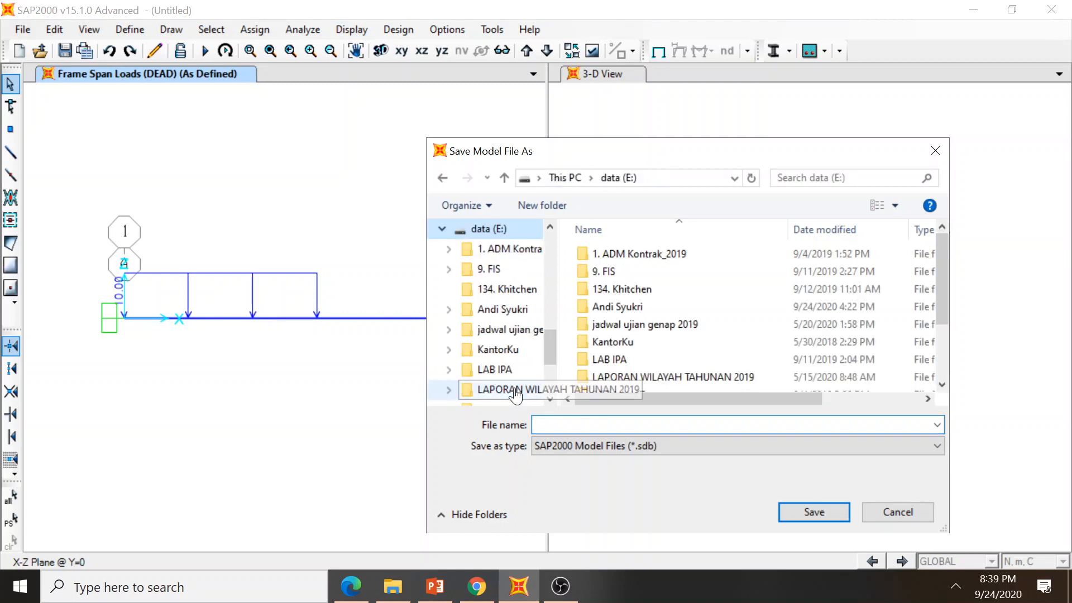
double_click(645, 306)
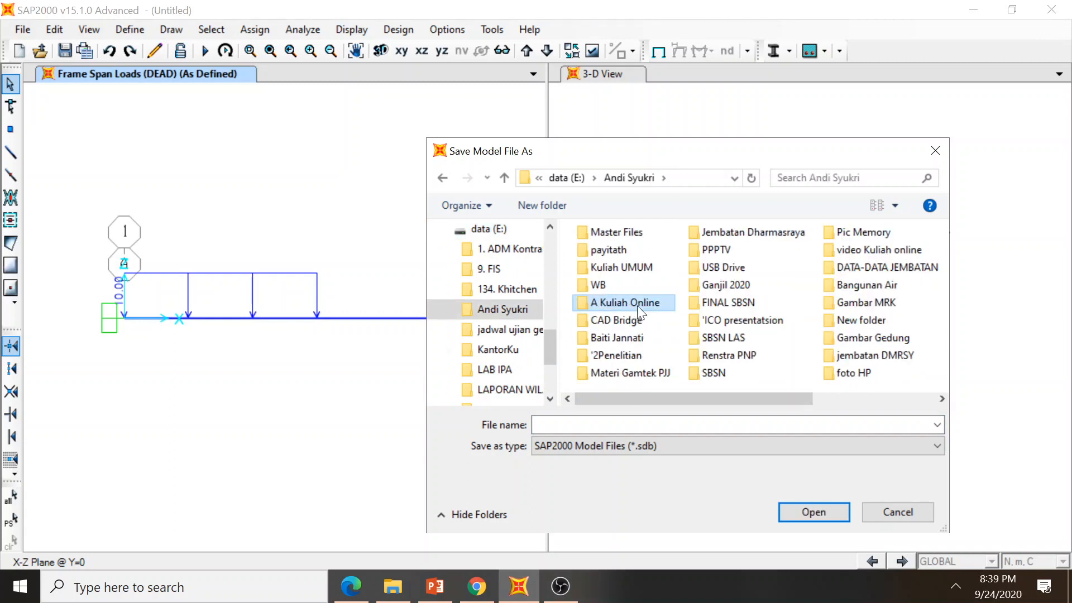
double_click(638, 309)
click(664, 273)
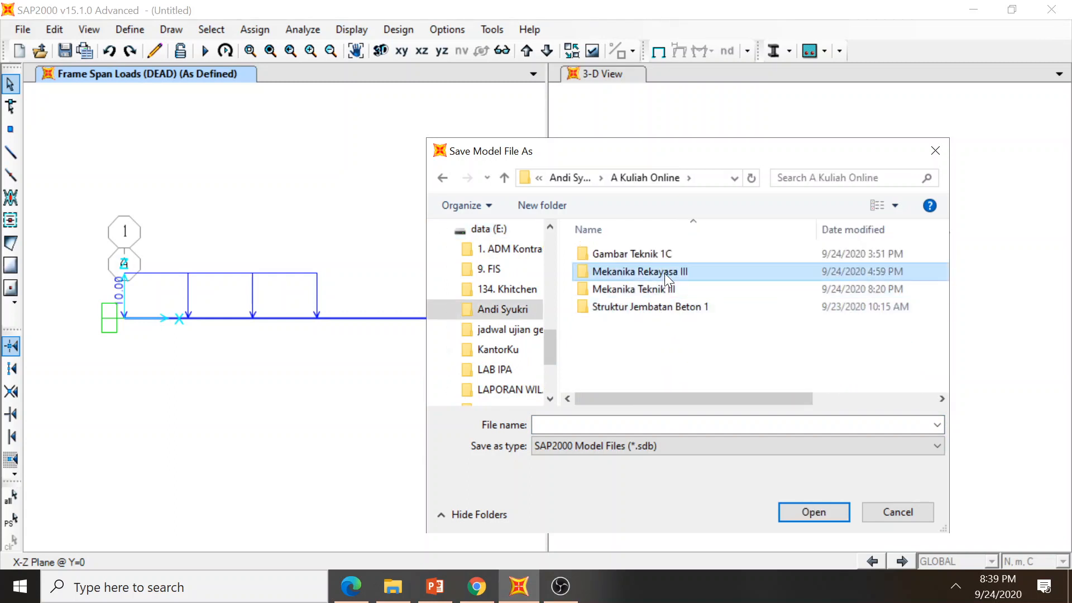
double_click(665, 273)
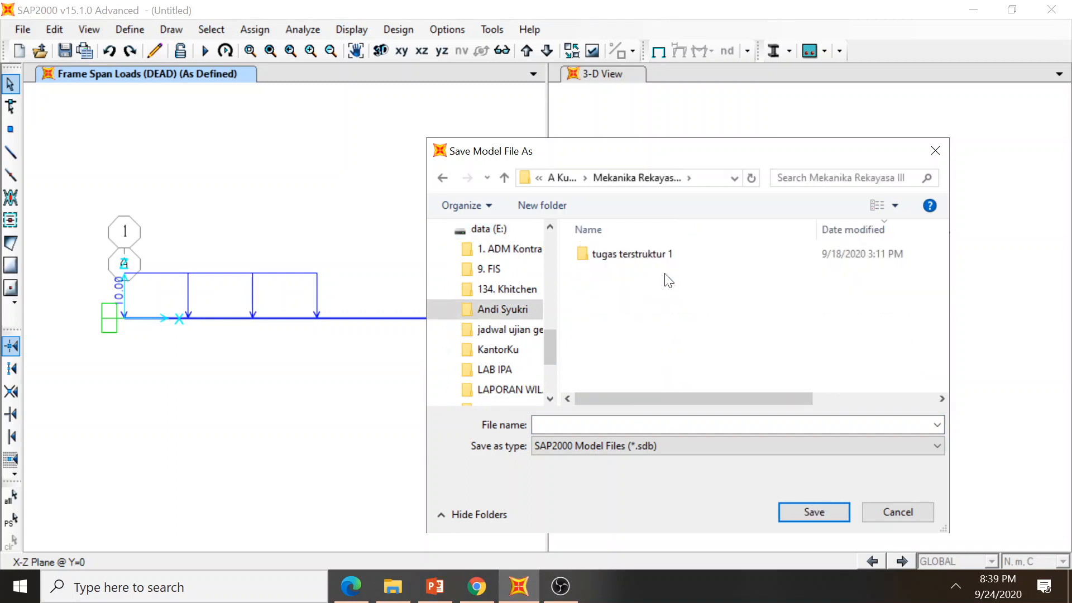
click(554, 206)
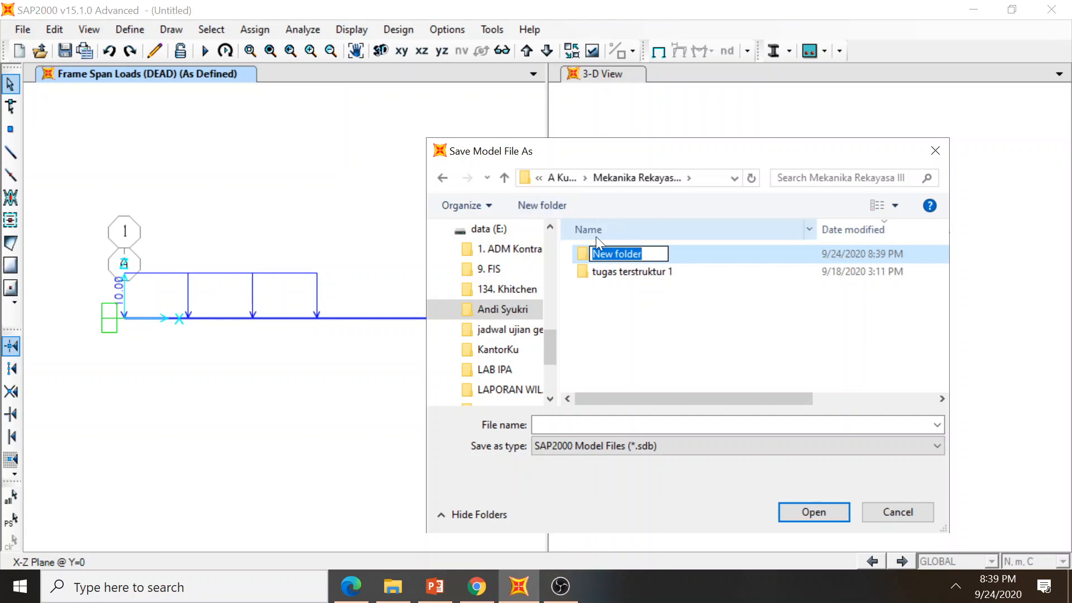
text(Tugas Mandiri 2)
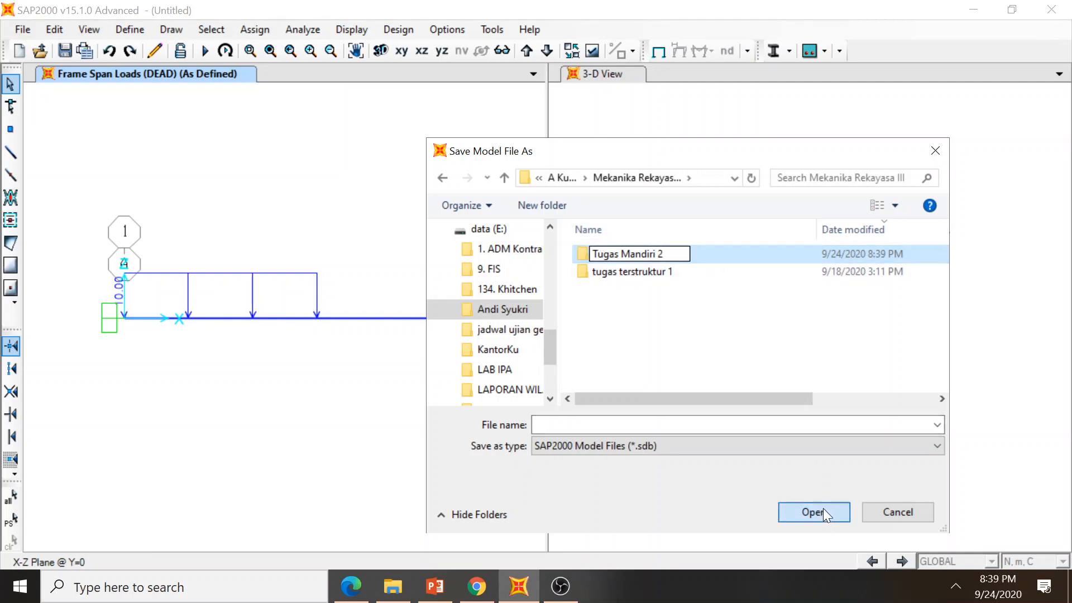
double_click(744, 260)
- Save the model under a file name made of the student's name, the student number and "Mandiri 2"
click(536, 424)
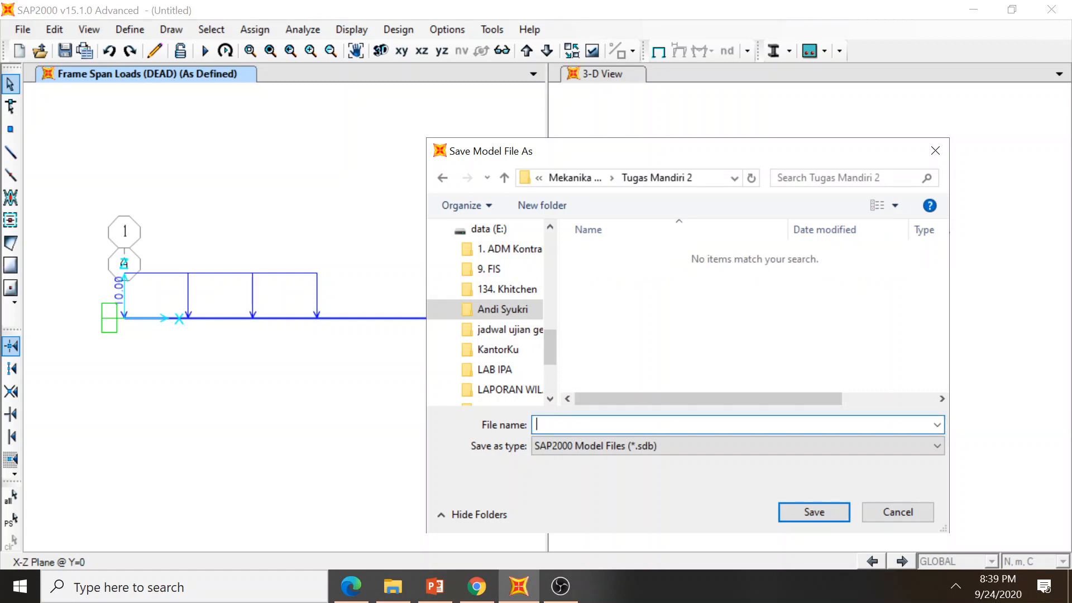
text(Andi 12345678 Mandiri 2)
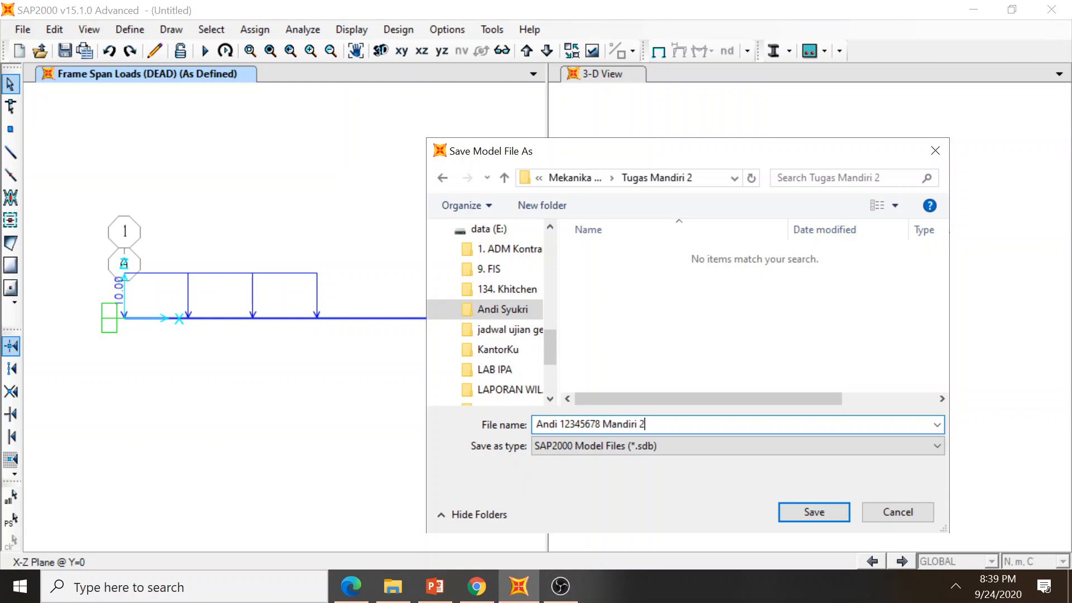
click(816, 511)
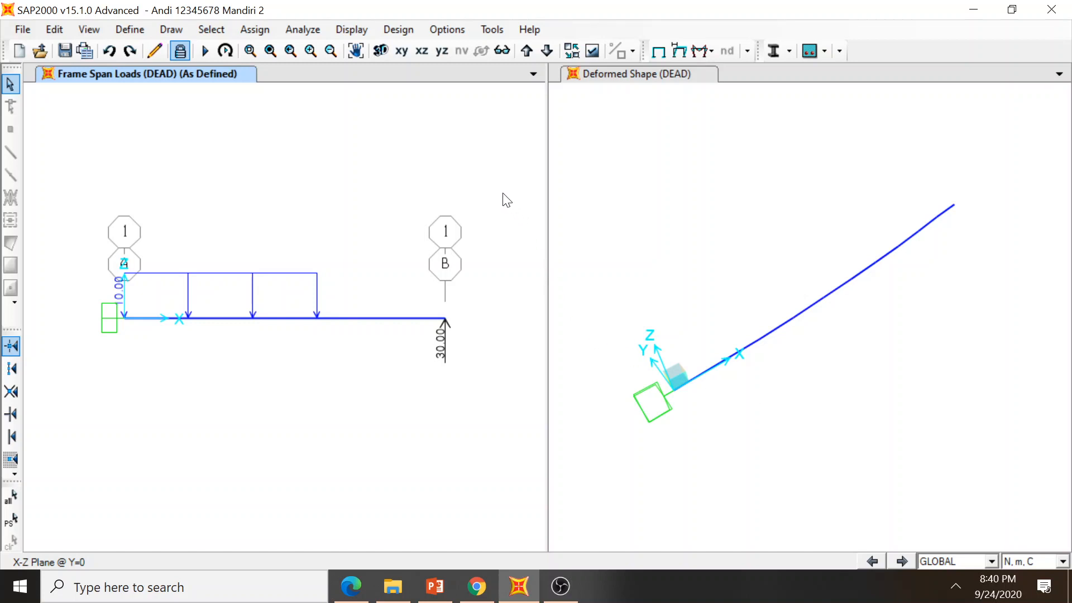
- Add a new view window alongside the DEAD frame span loads view and set it to the XZ plane
click(534, 74)
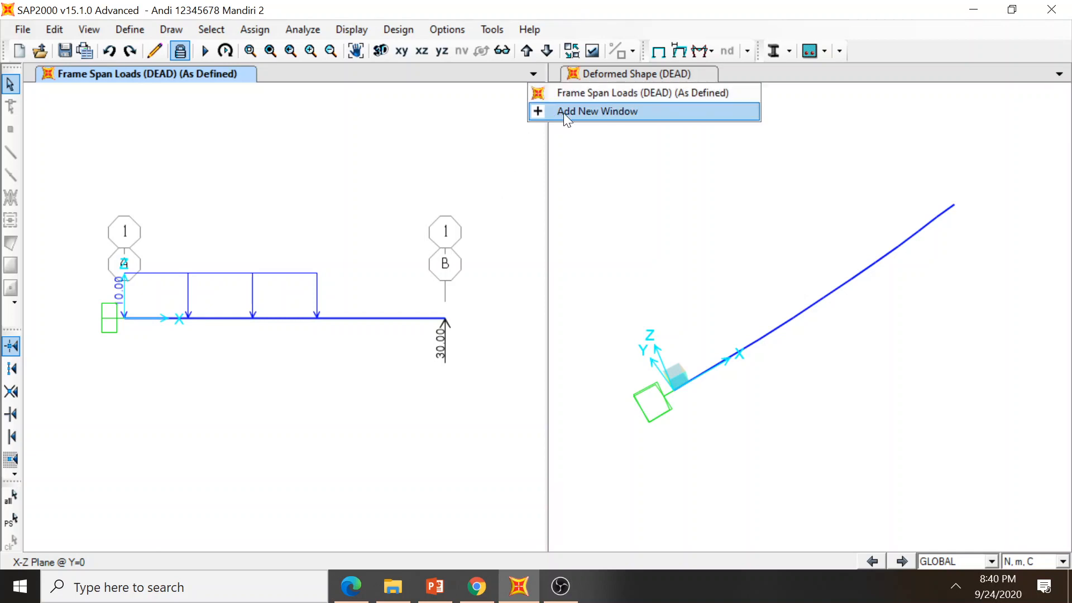
click(564, 113)
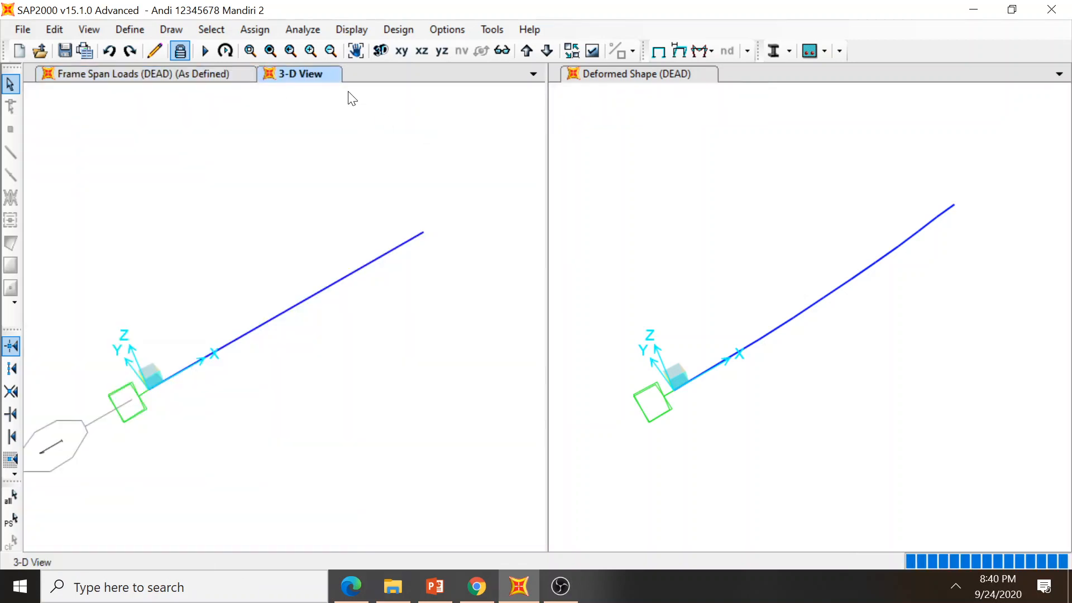
click(423, 51)
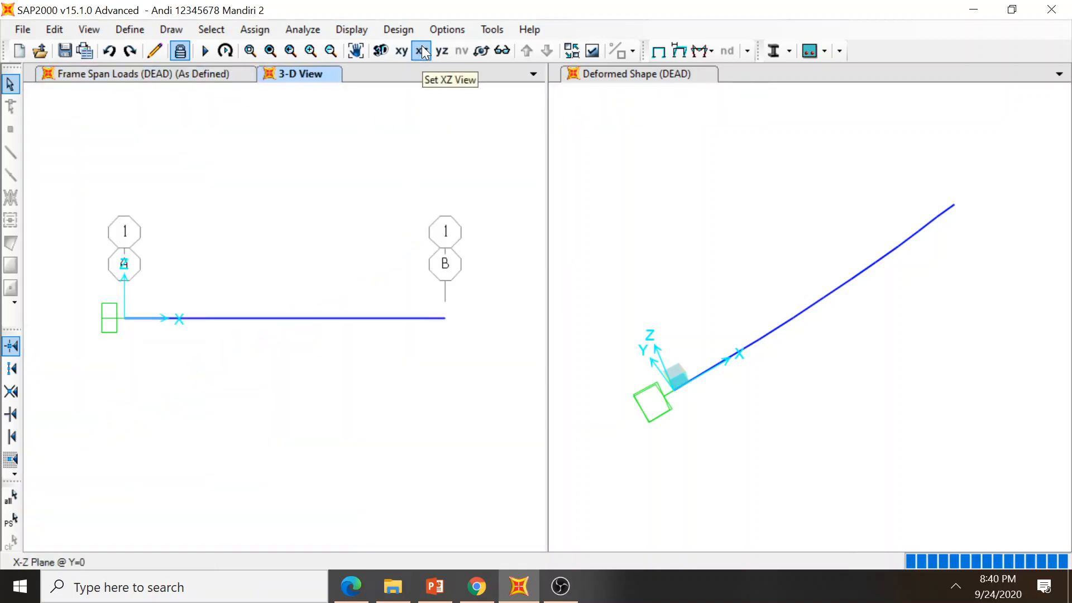
- Add an XZ-plane window alongside the DEAD deformed shape view, and set the deformed shape view to the XZ plane too
click(713, 184)
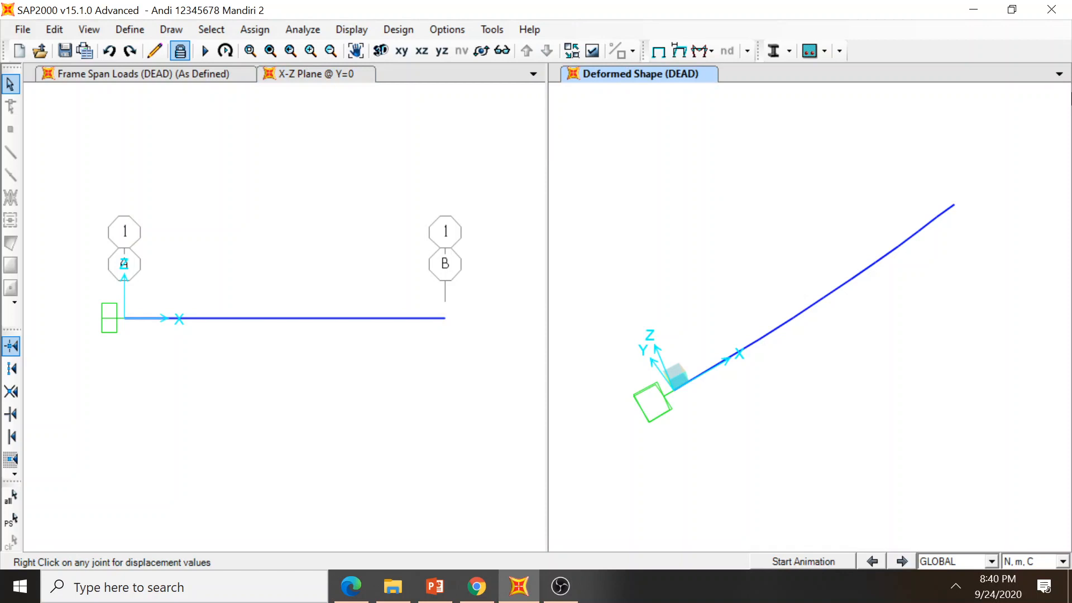
click(1059, 73)
click(1014, 110)
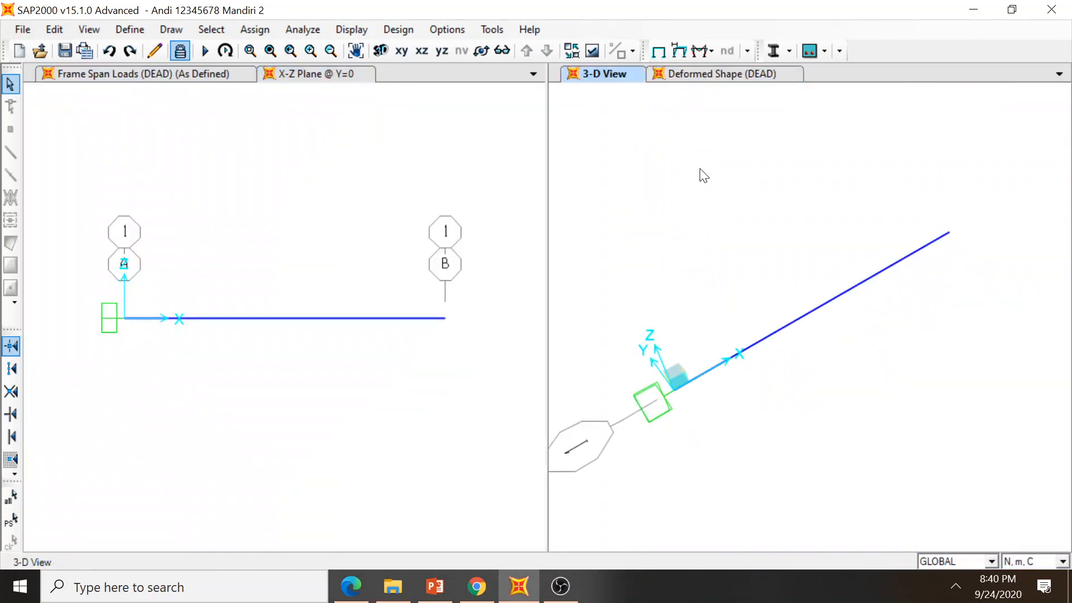
click(426, 50)
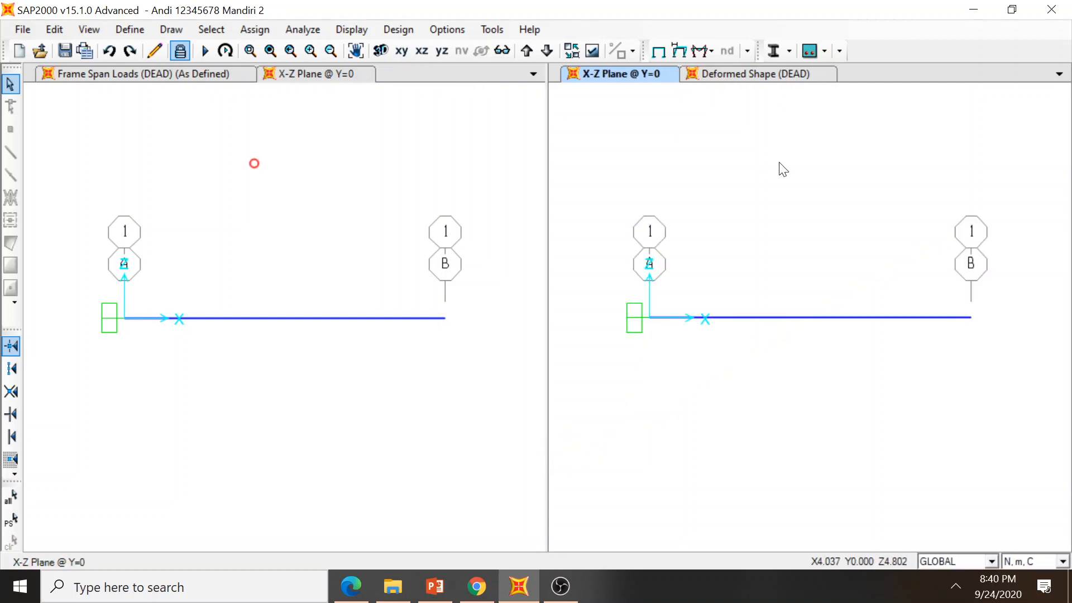
click(764, 75)
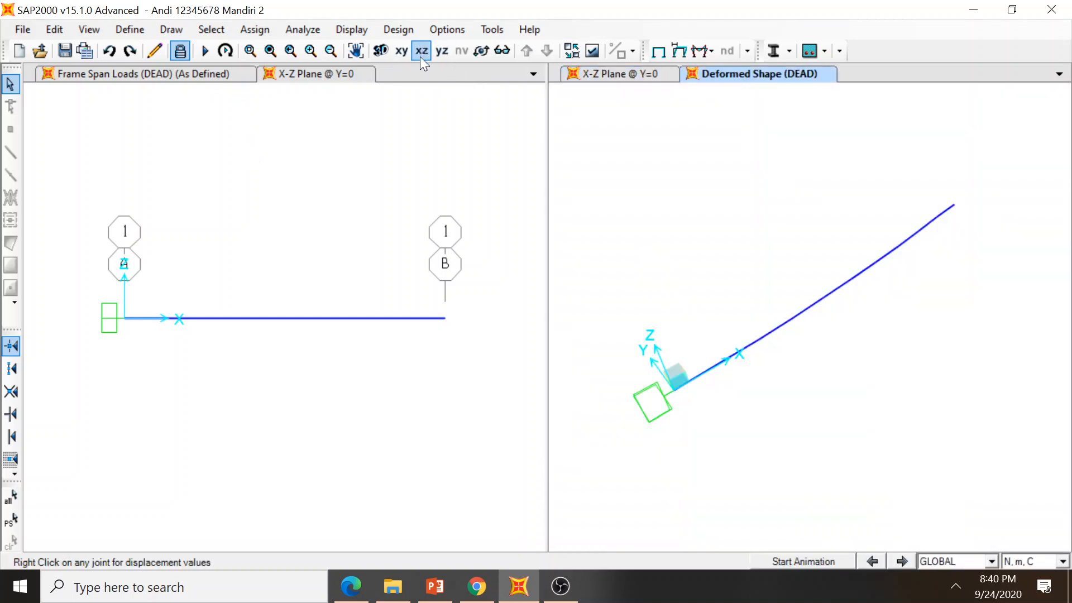
click(421, 56)
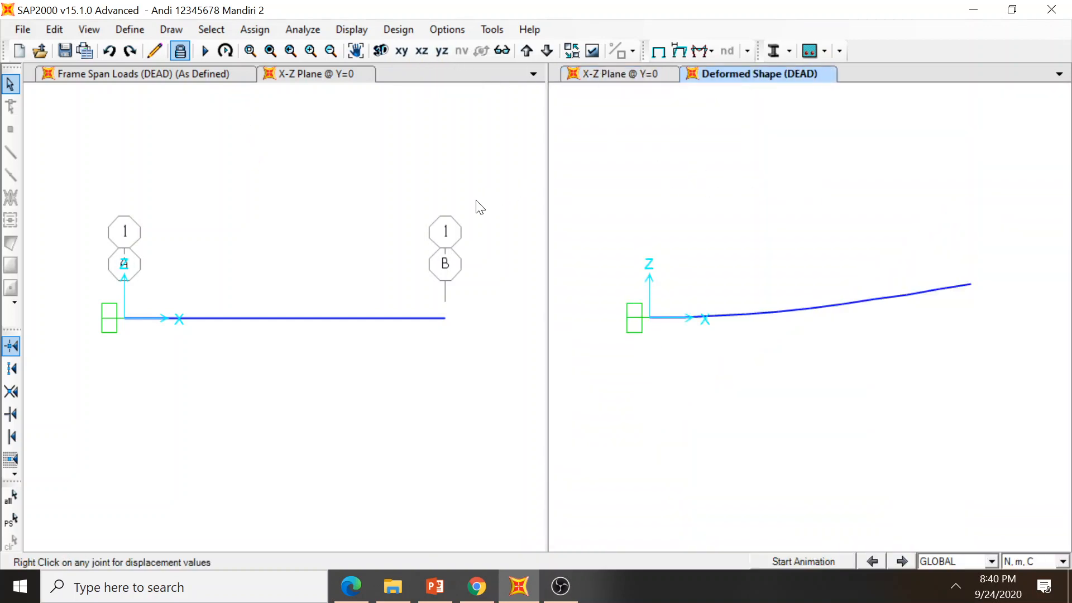
- Display the DEAD joint reactions as arrows in the X-Z plane window next to the frame span loads view
click(457, 166)
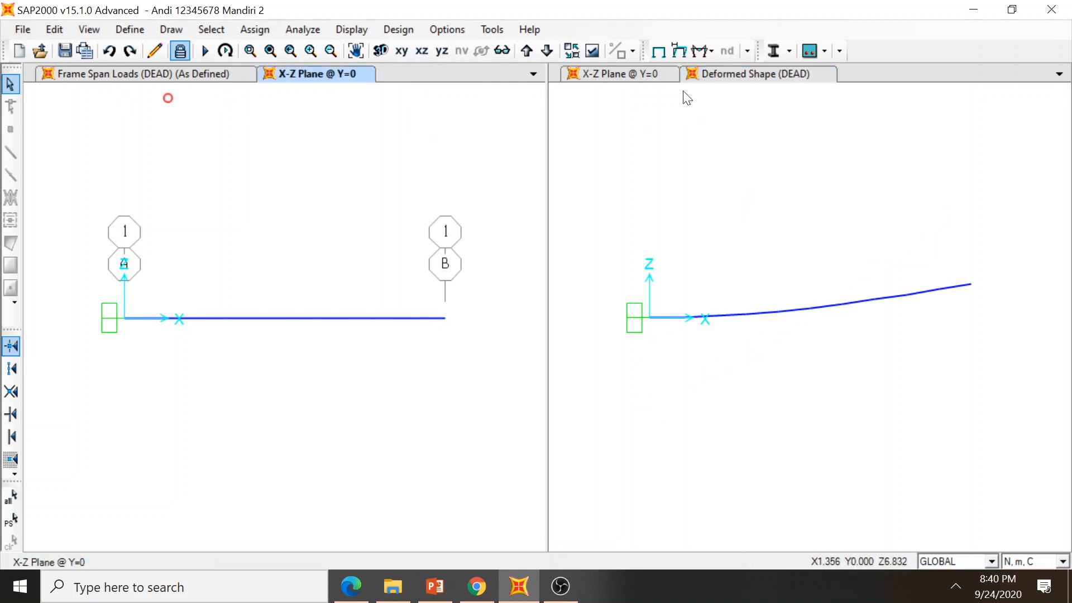
click(711, 52)
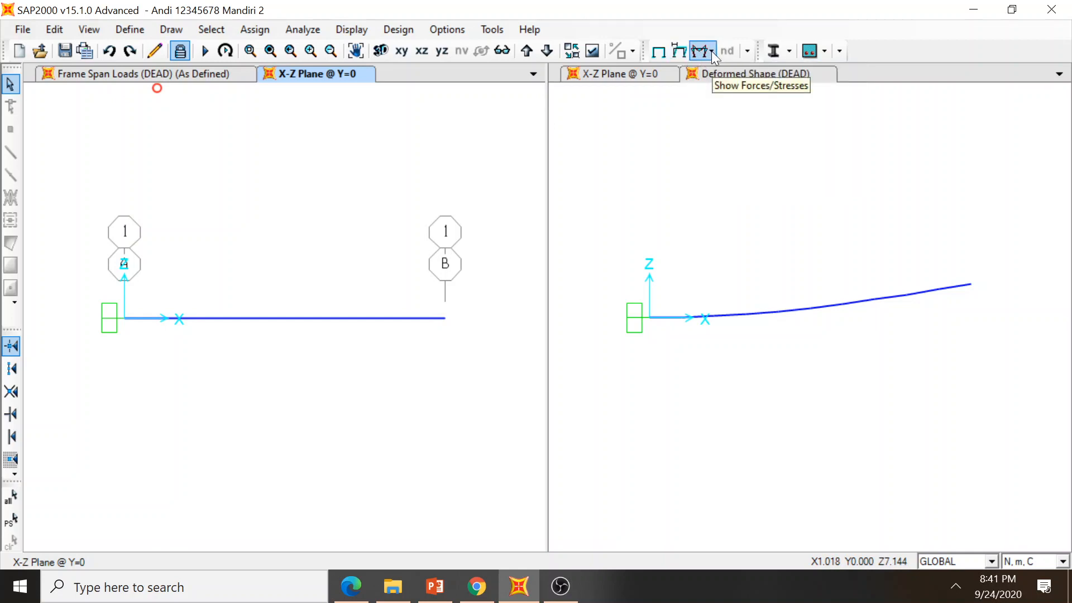
click(711, 51)
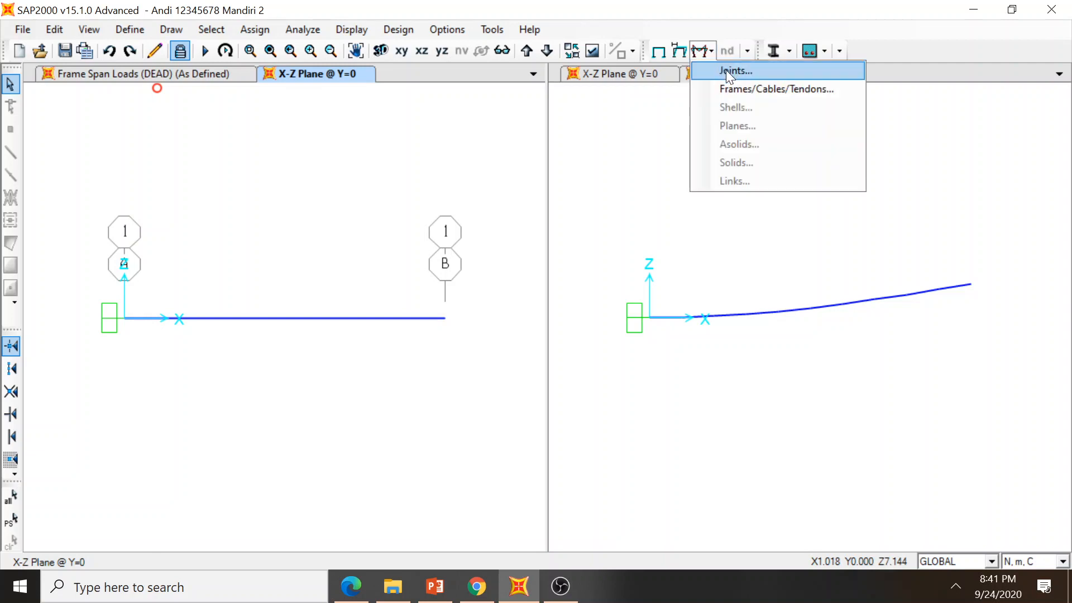
click(725, 71)
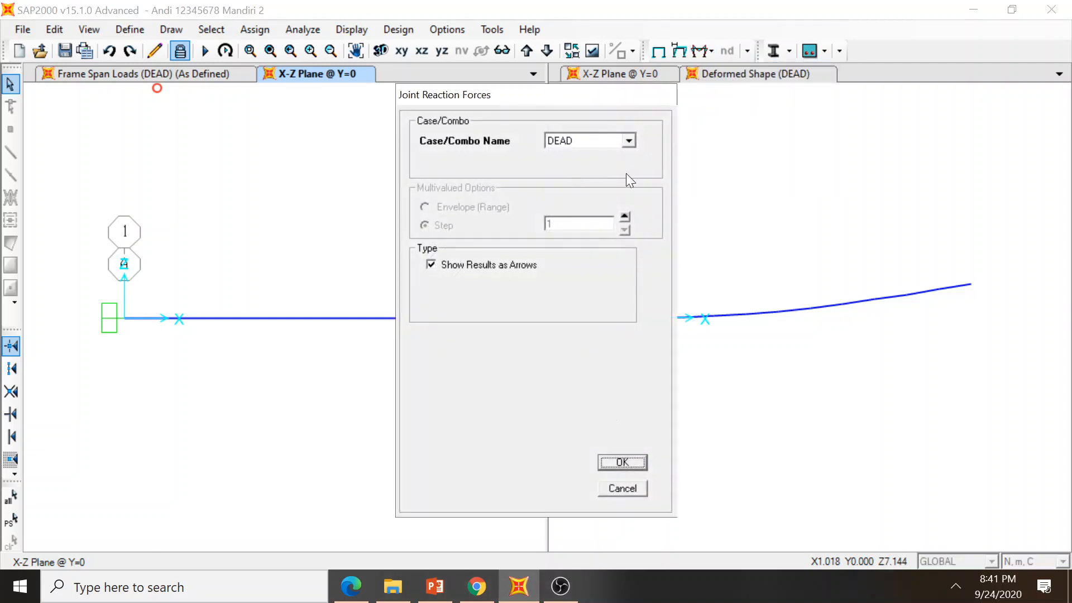
click(628, 460)
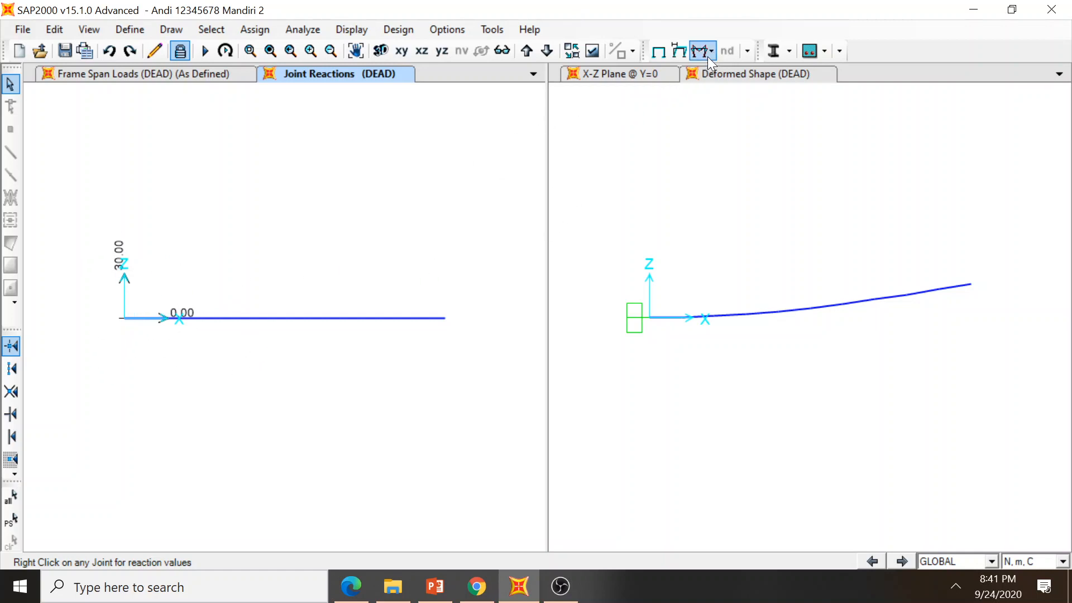
- Display the DEAD Moment 3-3 diagram with values shown in the X-Z plane window next to the deformed shape view
click(646, 74)
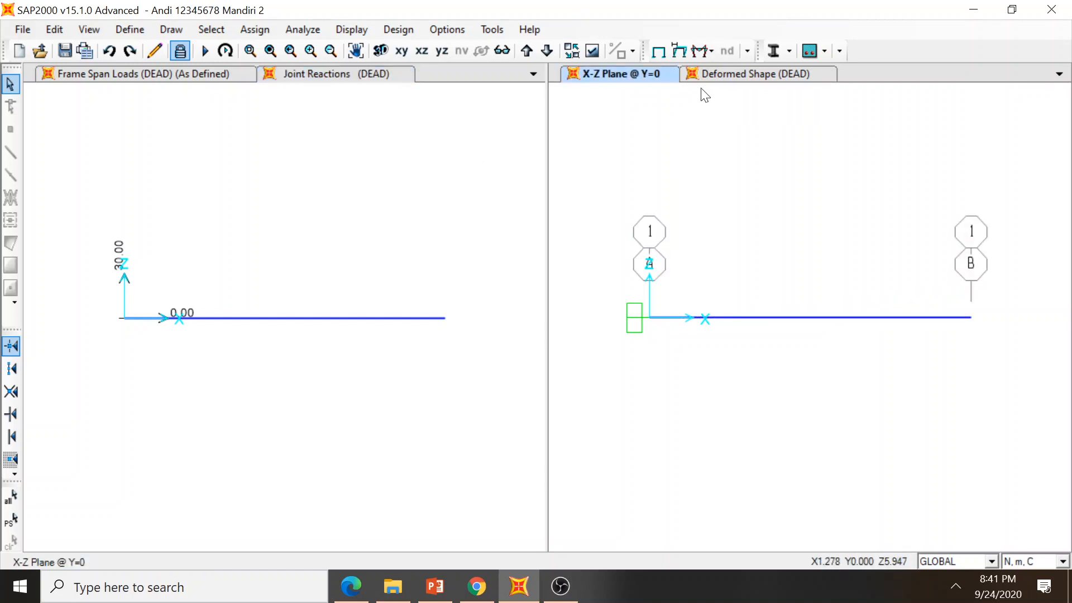
click(711, 51)
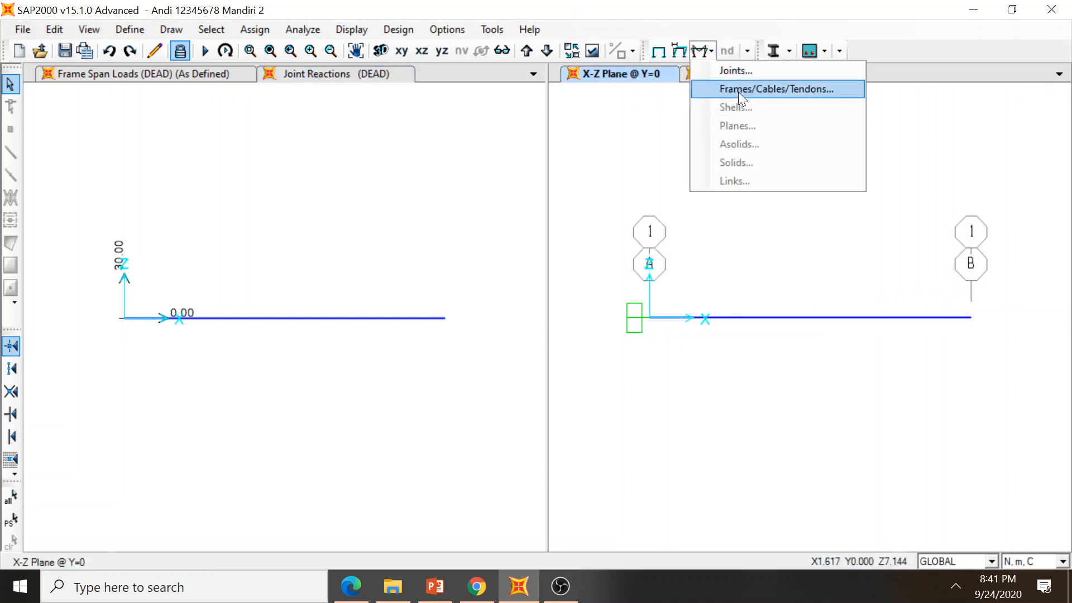
click(738, 91)
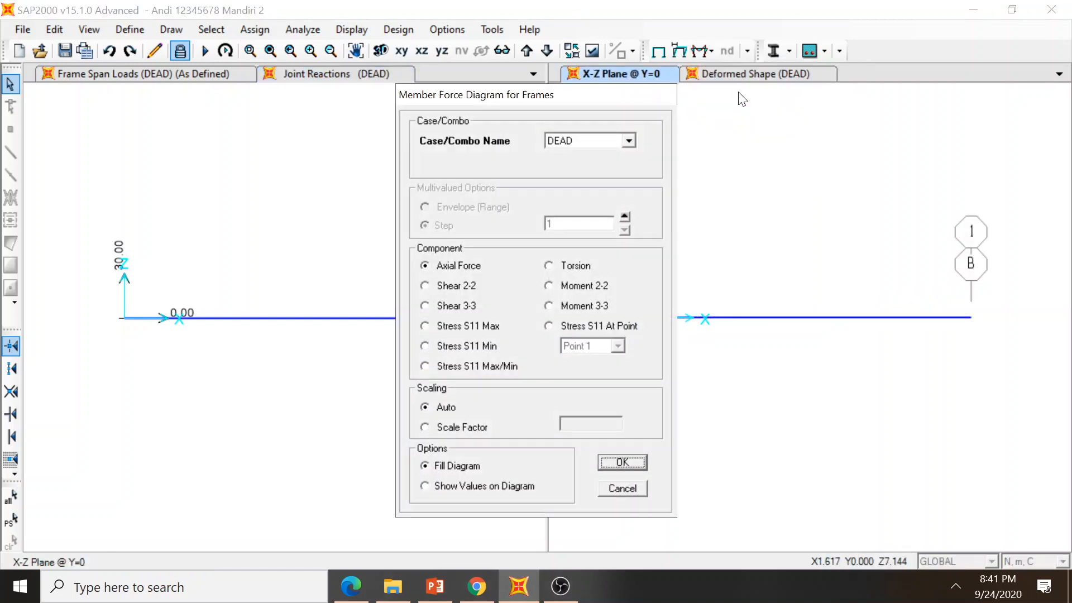
click(588, 306)
click(459, 486)
click(634, 463)
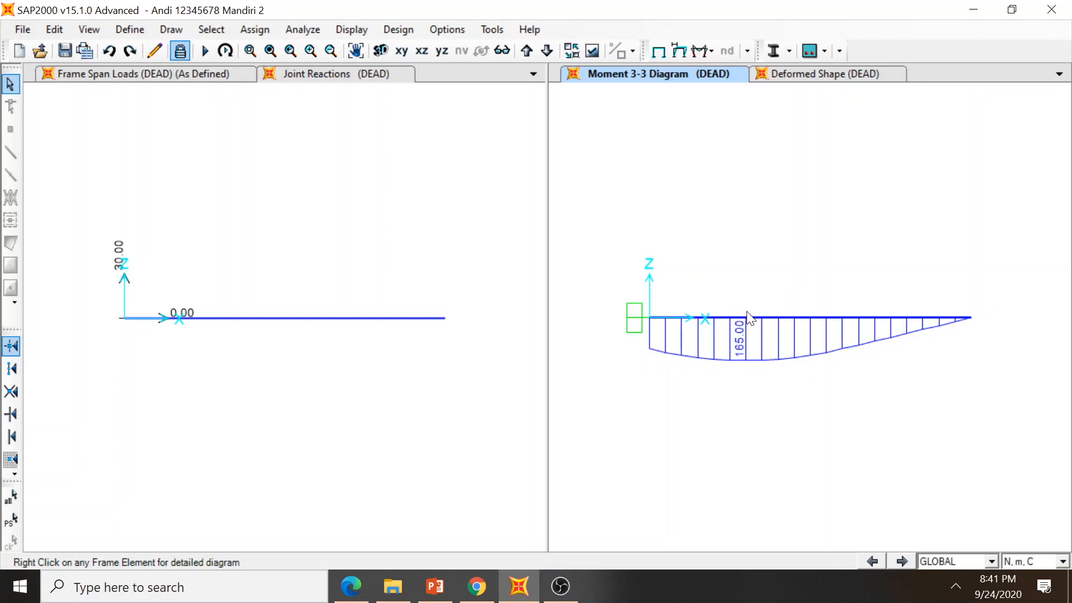
mouse_move(959, 324)
mouse_move(653, 325)
- Display the DEAD Shear 2-2 diagram with values shown in the deformed shape window
click(836, 74)
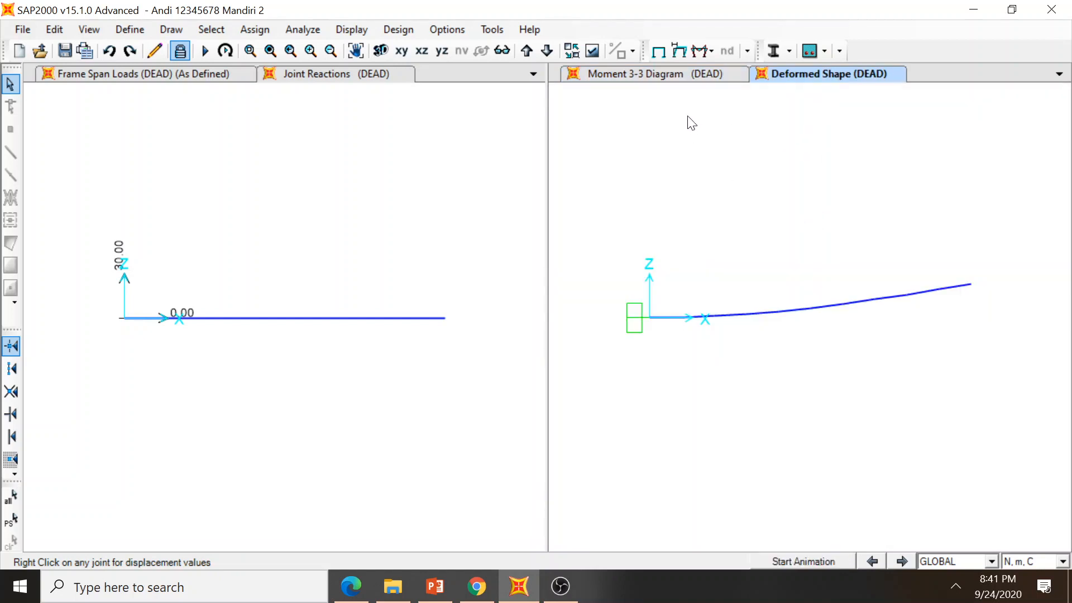
click(712, 51)
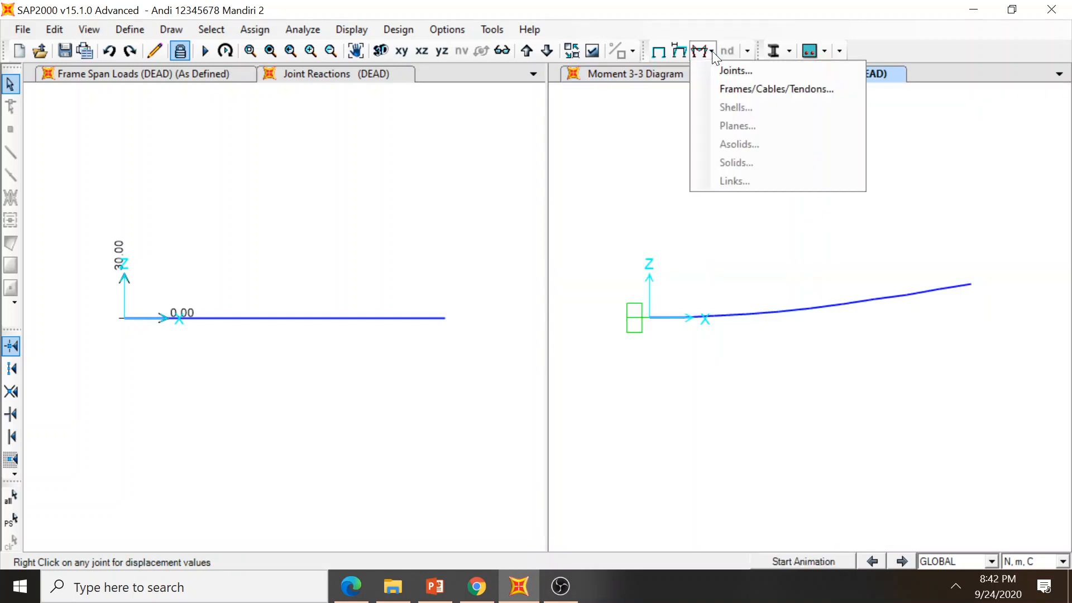
click(739, 92)
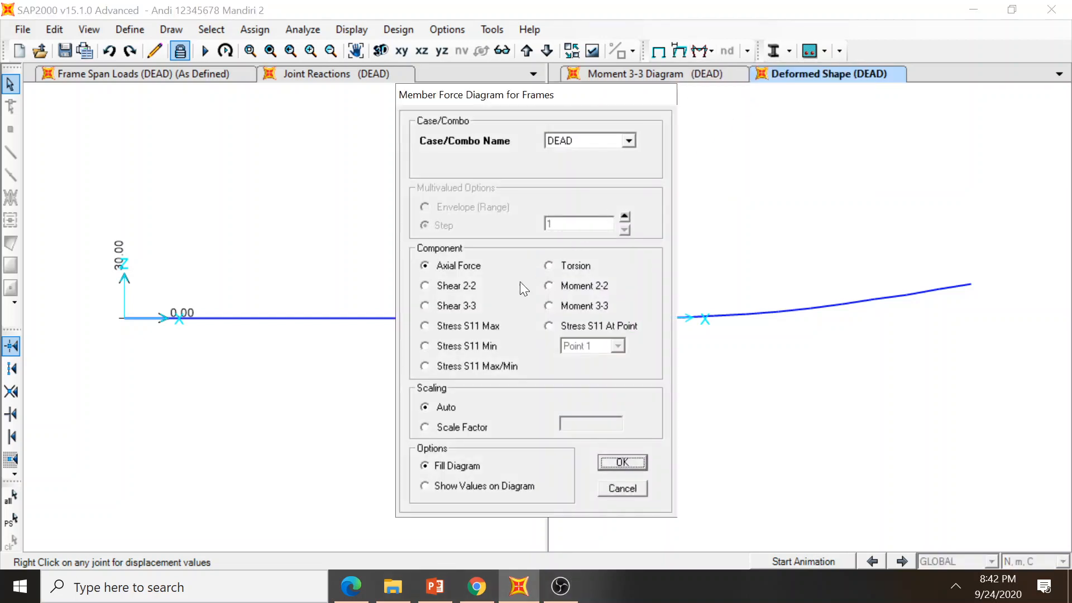
click(458, 280)
click(467, 485)
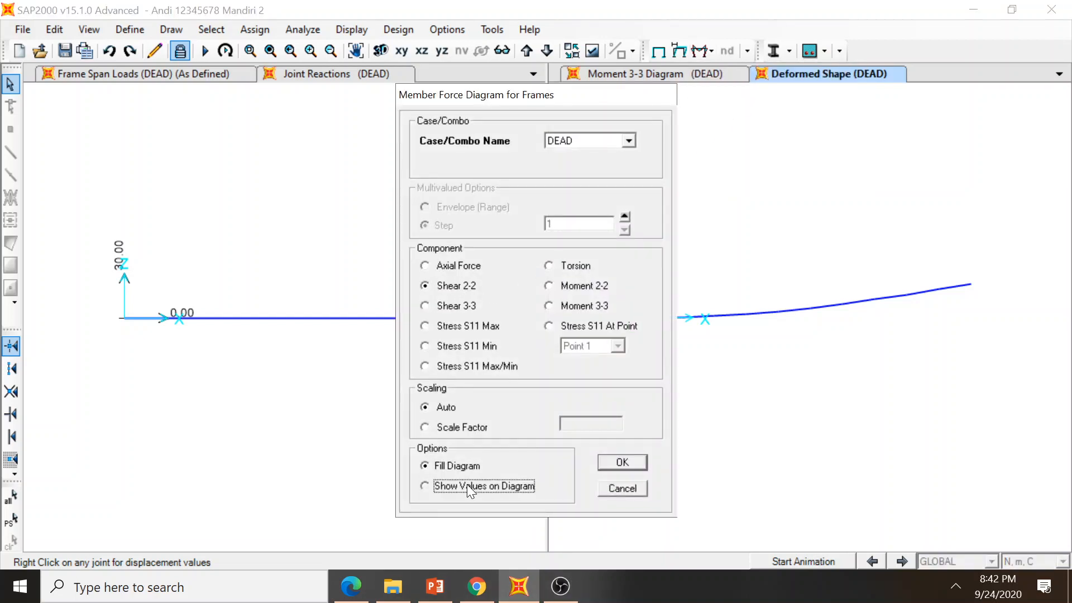
click(633, 463)
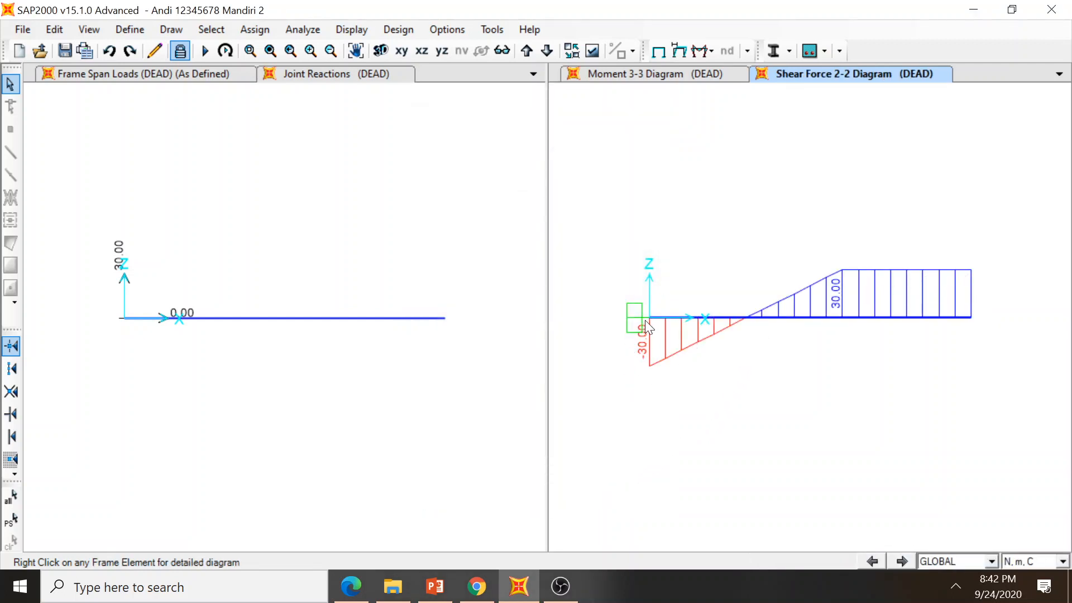
- Review the DEAD frame span loads, joint reactions, Moment 3-3 diagram and Shear Force 2-2 diagram views in turn
mouse_move(696, 319)
click(205, 75)
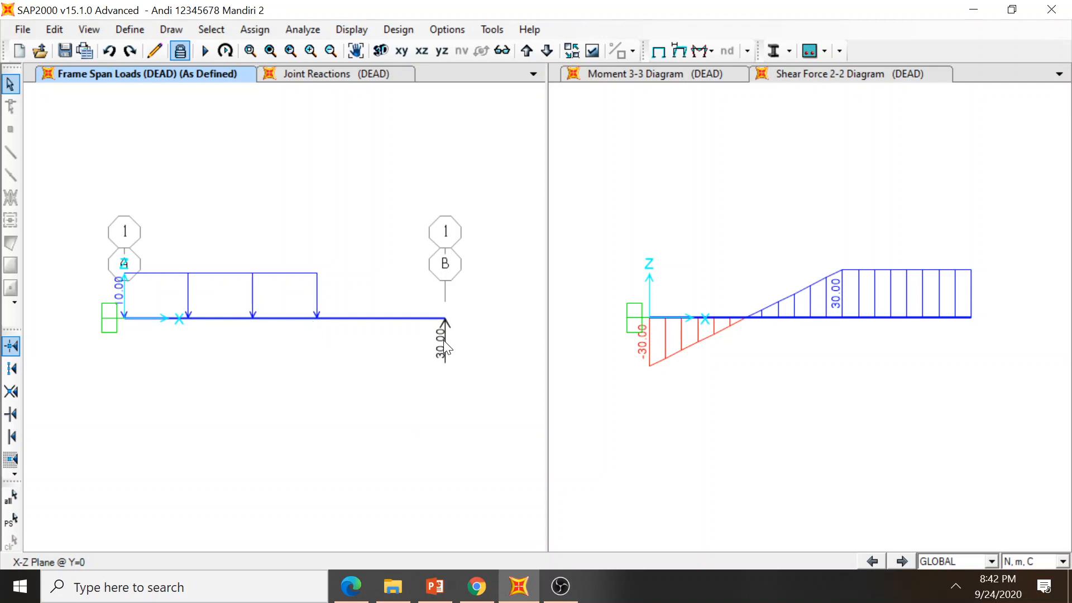
click(354, 69)
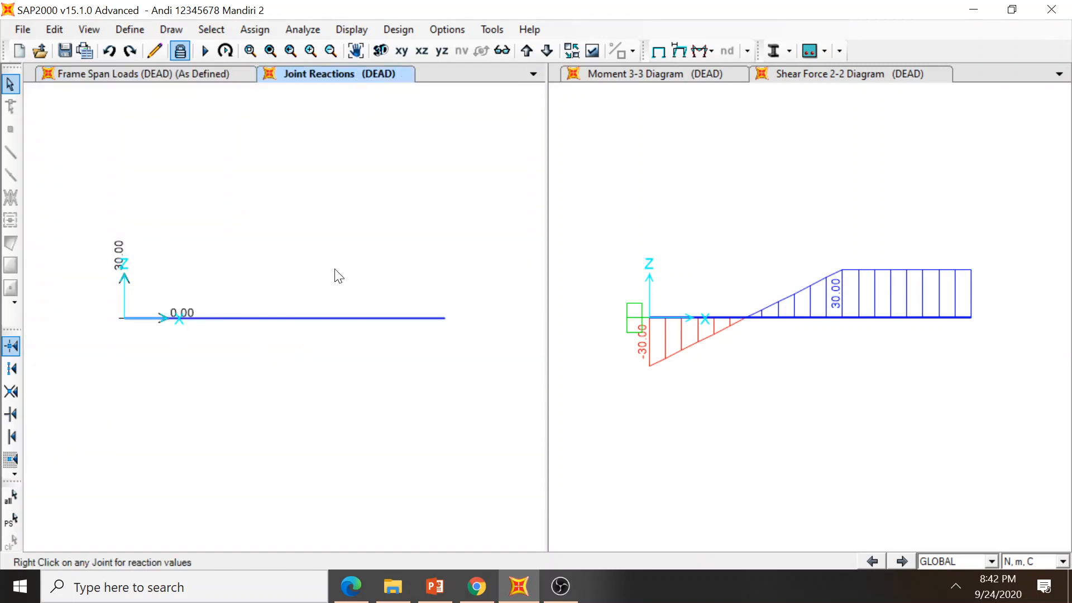
click(692, 75)
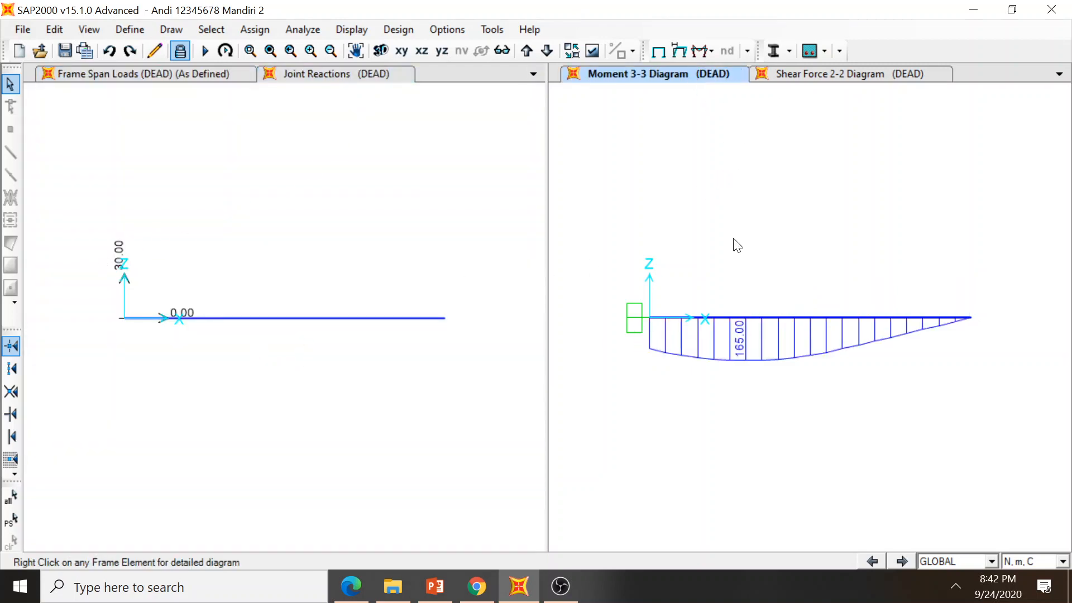
click(829, 75)
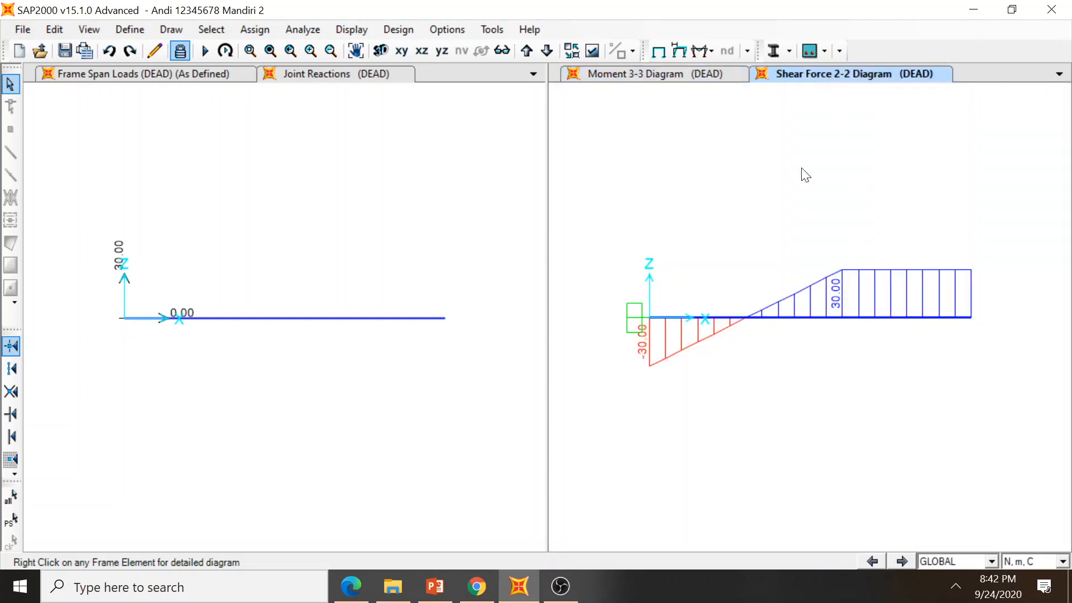
- Open the beam's detailed diagrams from the Moment 3-3 view and scroll for values at location 1 m
click(645, 78)
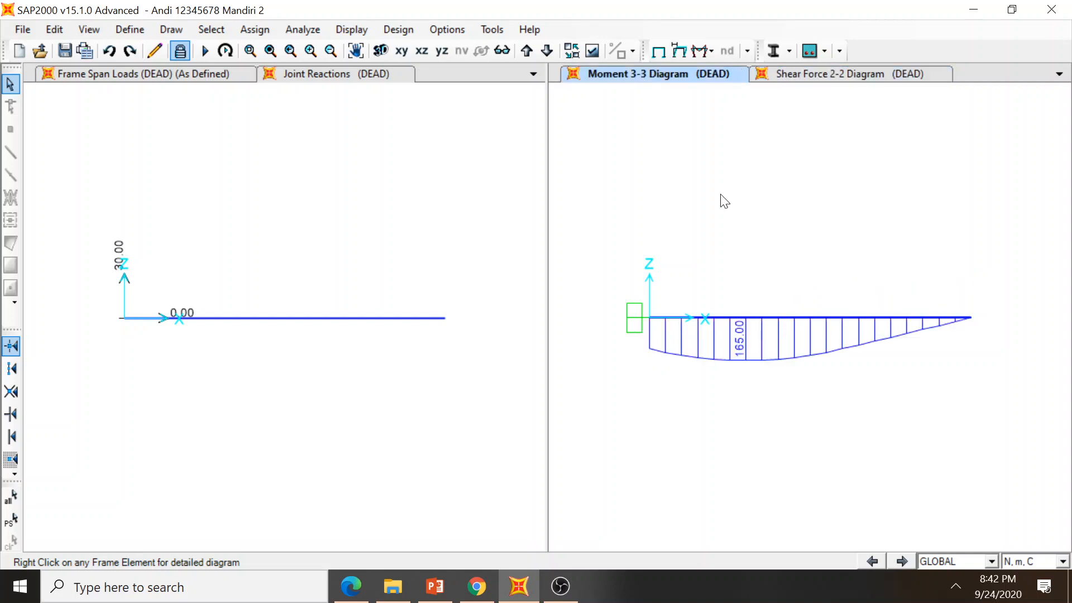
click(756, 318)
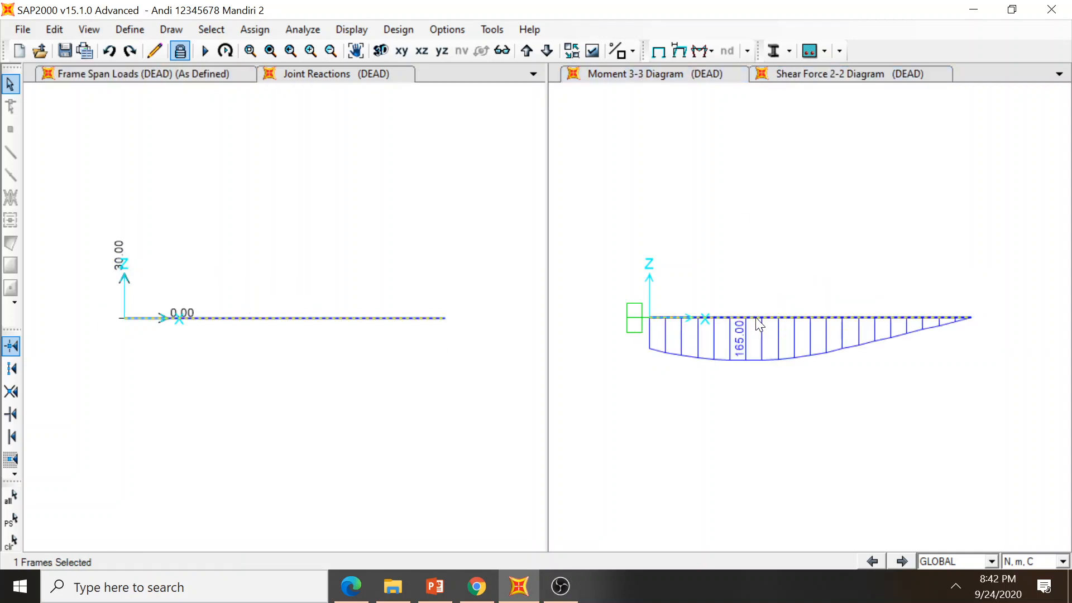
right_click(755, 318)
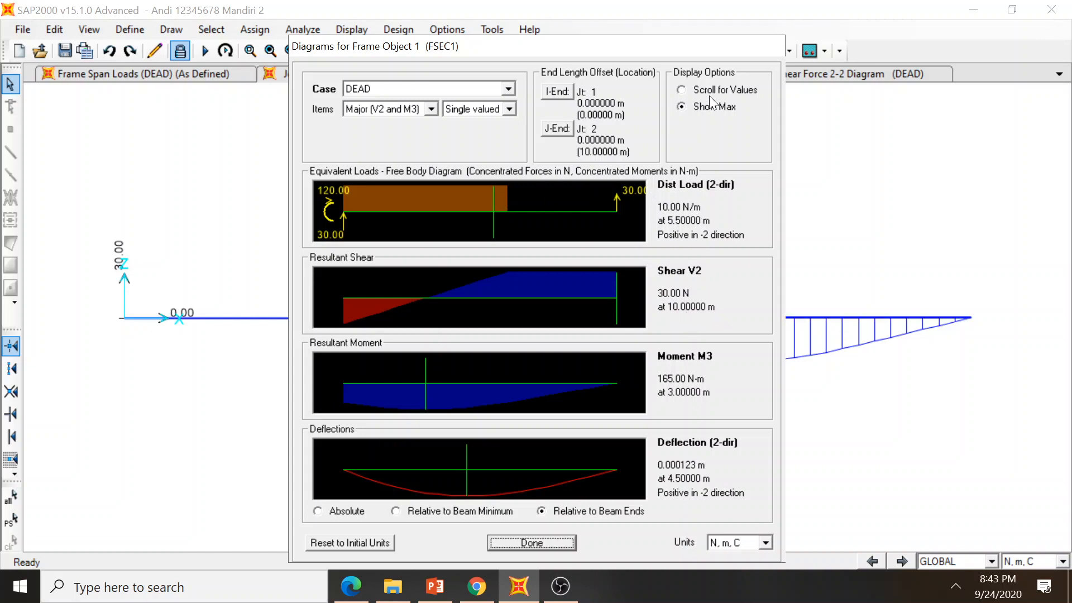
click(694, 91)
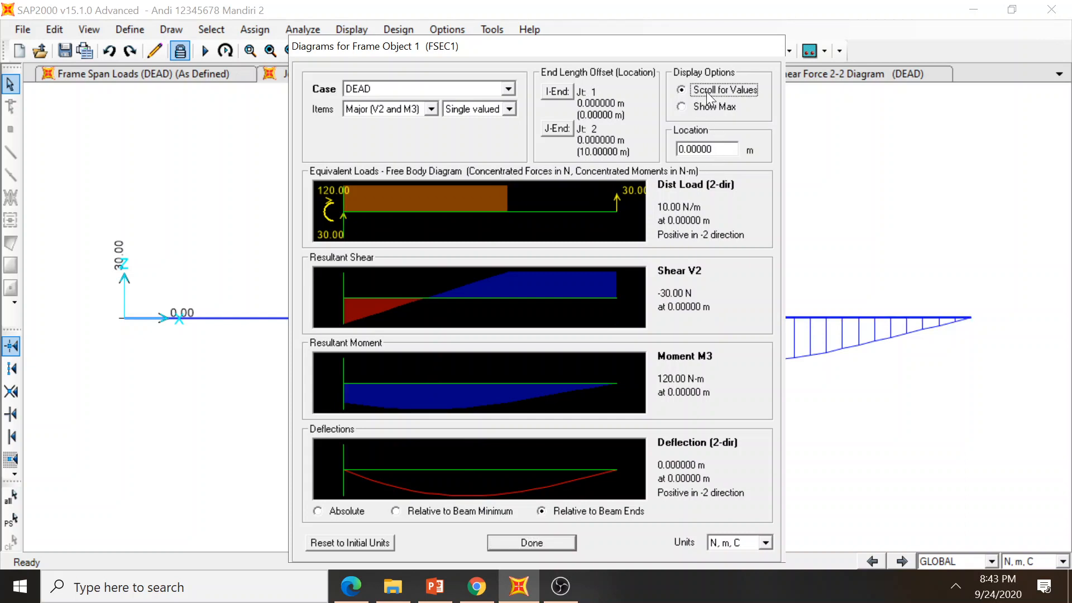
click(720, 149)
drag(719, 150, 641, 159)
text(1)
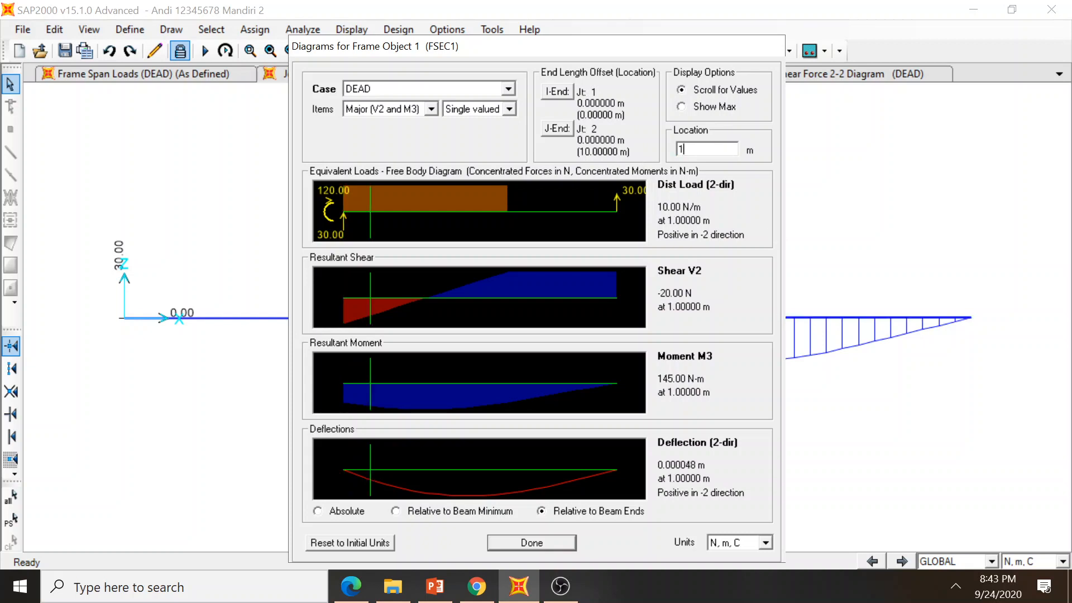
- Read the beam's diagram values at location 0 m and again at 1 m, and close the detailed diagrams
key(BackSpace)
text(00)
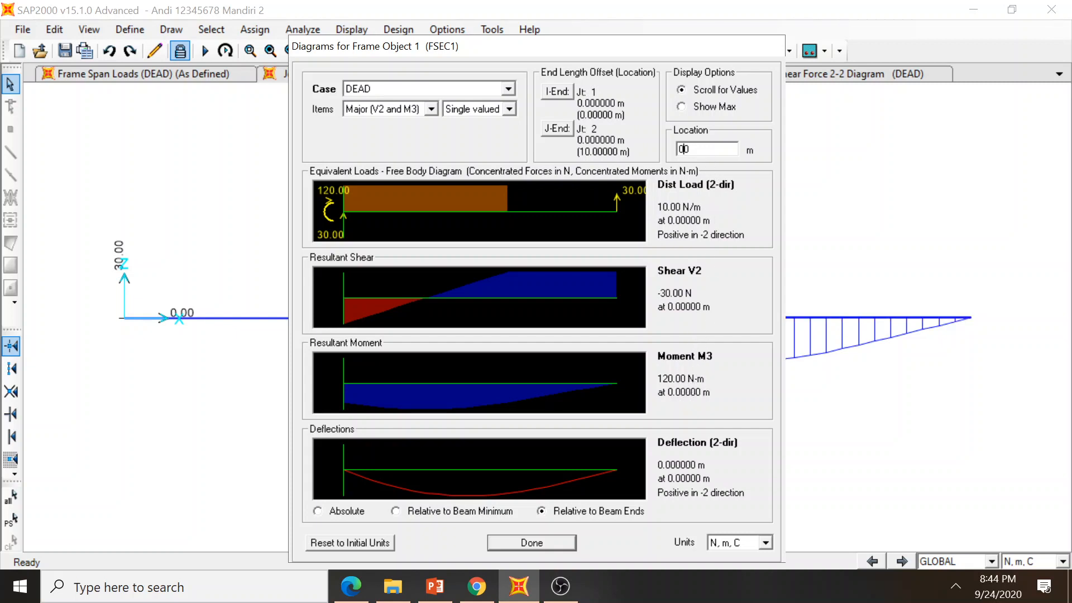
drag(692, 149, 676, 149)
text(1)
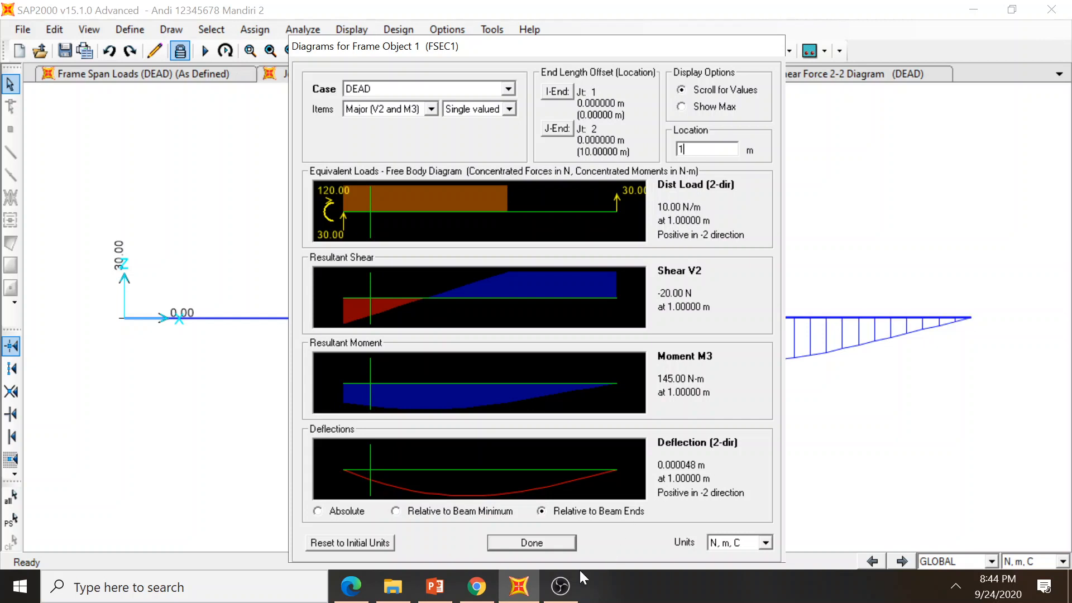
click(546, 548)
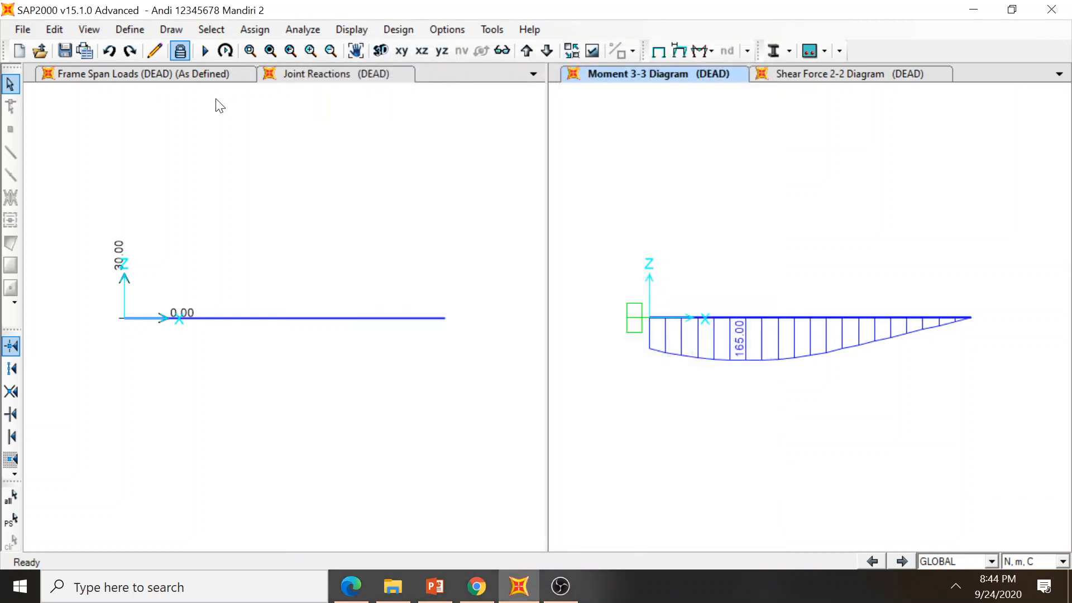
- Make the DEAD frame span loads view the active view
click(169, 82)
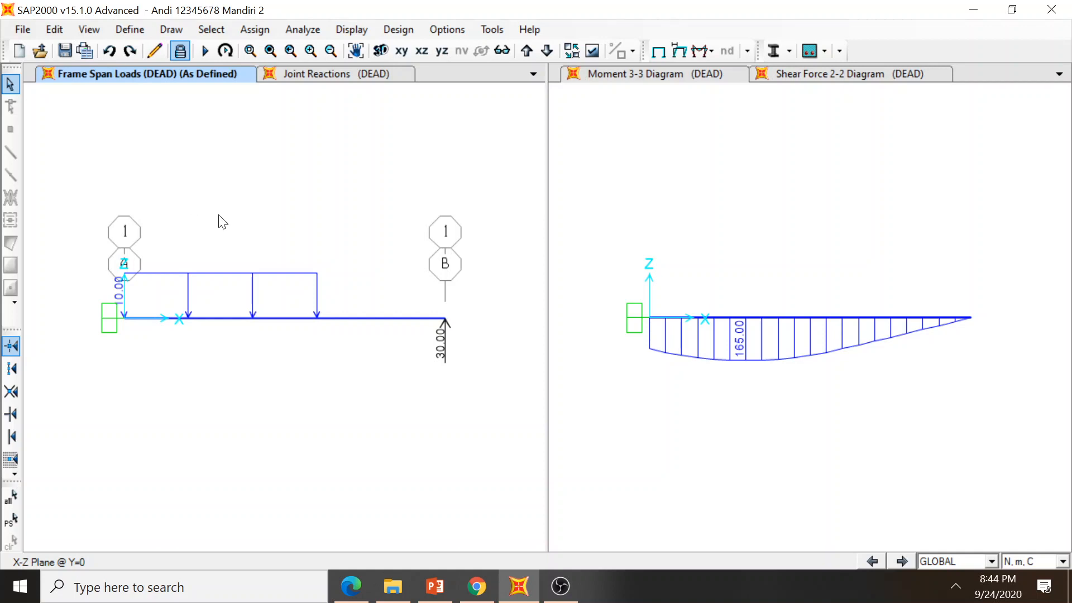
click(24, 30)
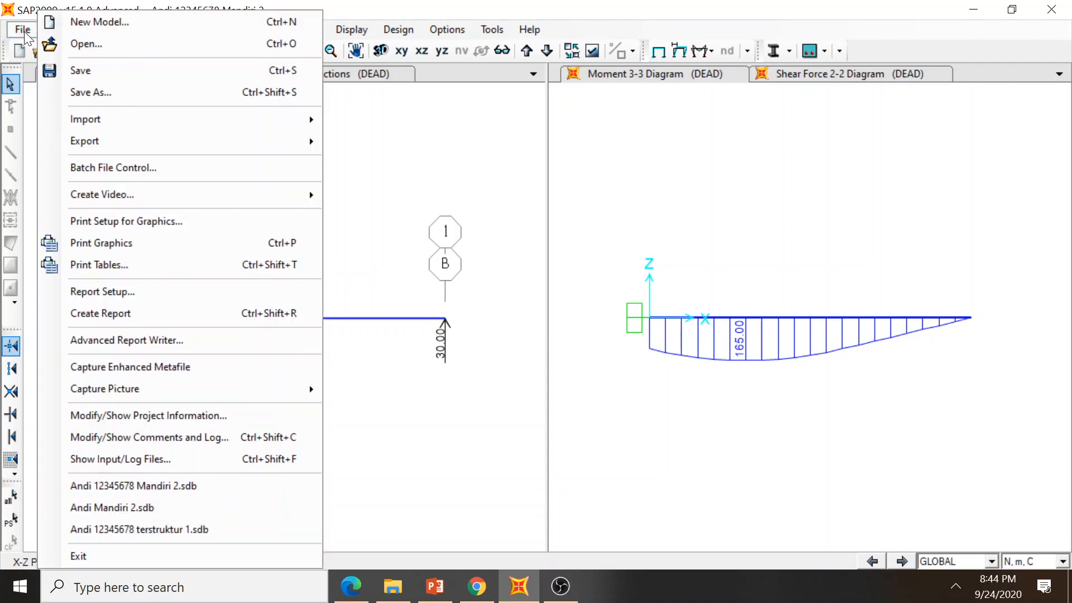
click(89, 226)
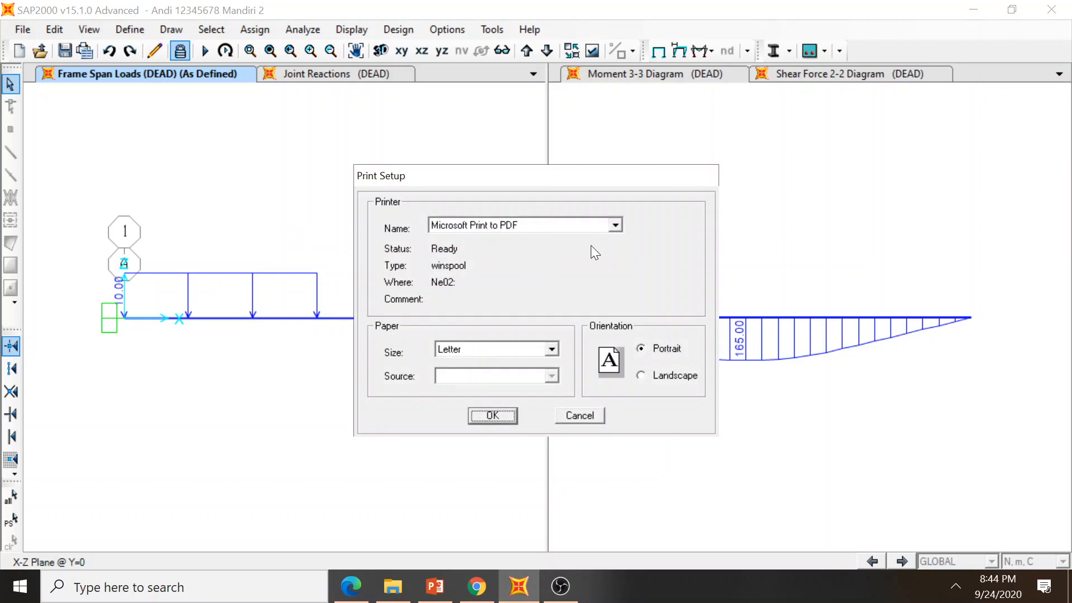
click(616, 225)
click(616, 225)
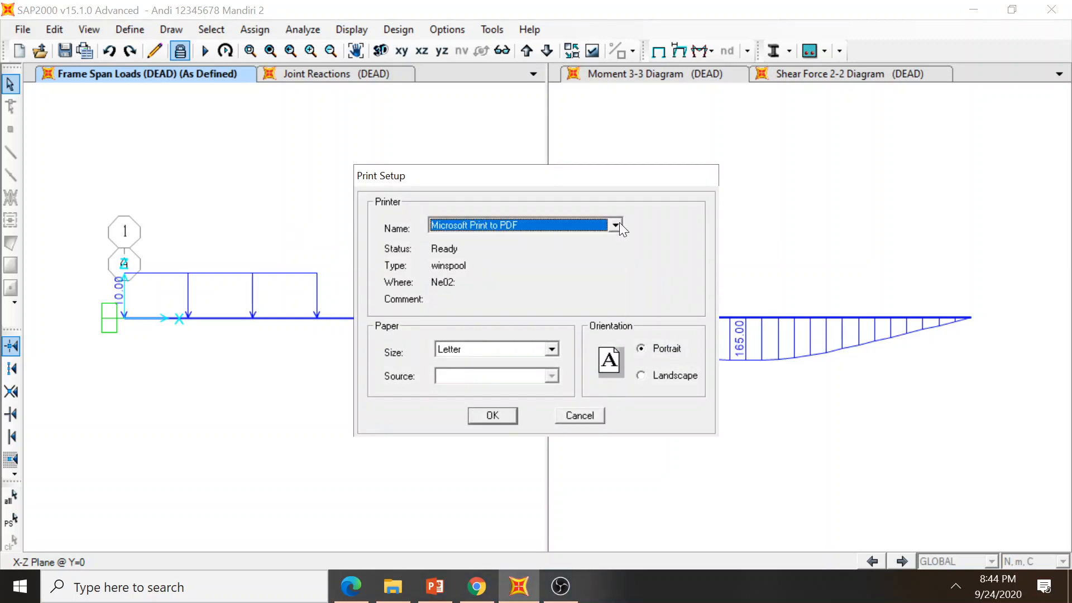
click(618, 224)
click(618, 224)
click(619, 223)
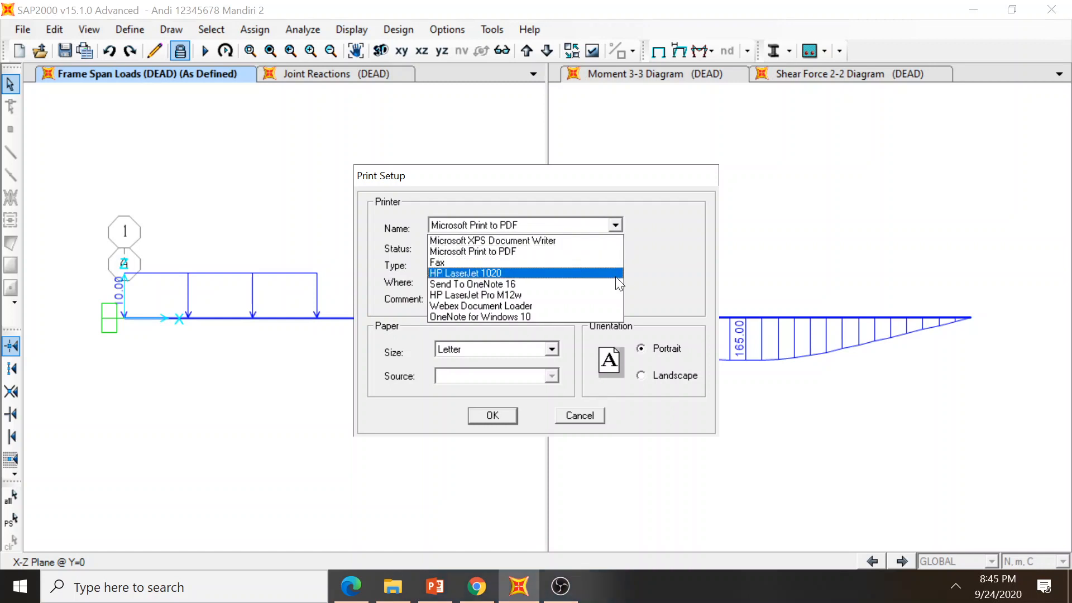
click(614, 224)
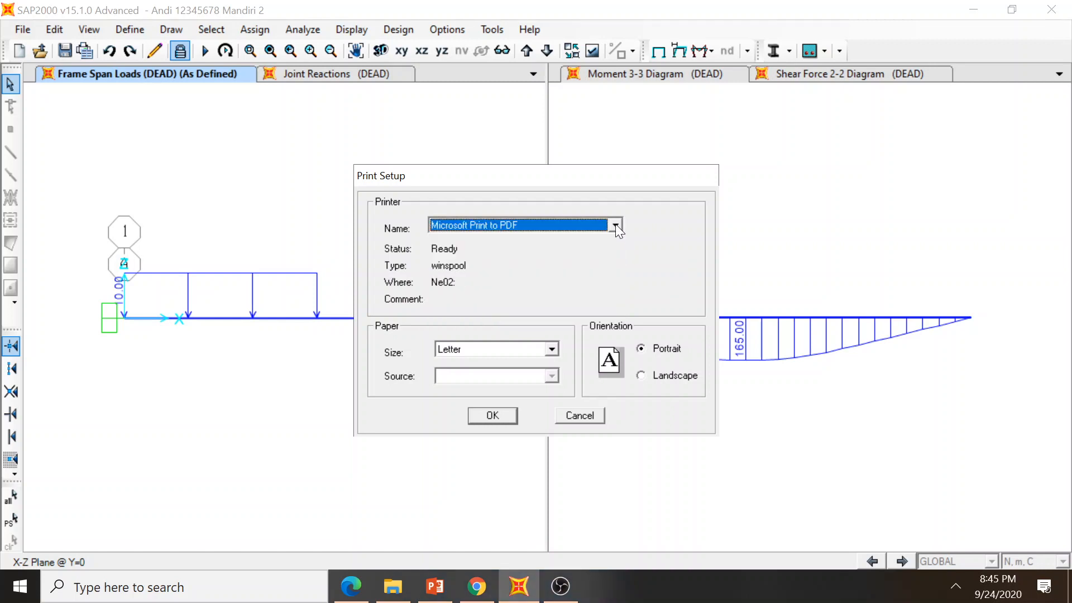
click(497, 414)
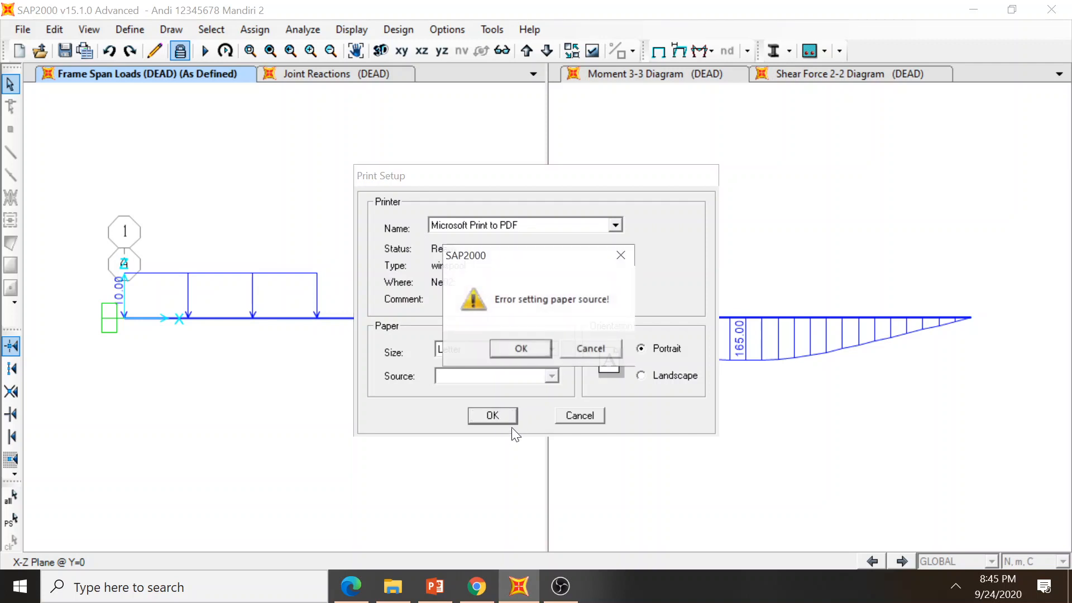
click(591, 348)
click(578, 415)
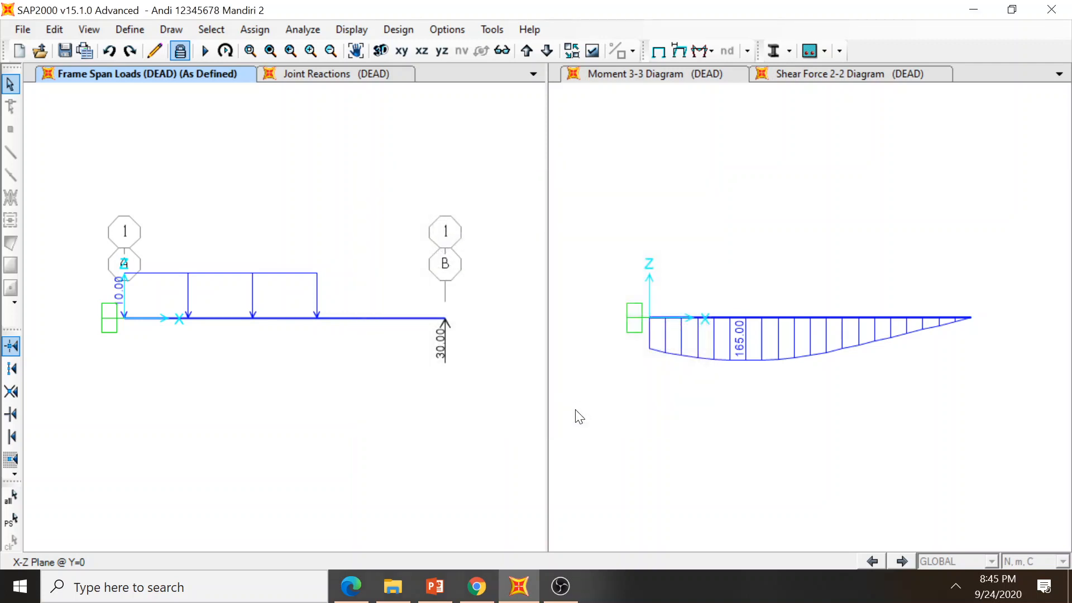
- Print the frame span loads view's graphics to a PDF named Beban in the Tugas Mandiri 2 folder
click(26, 29)
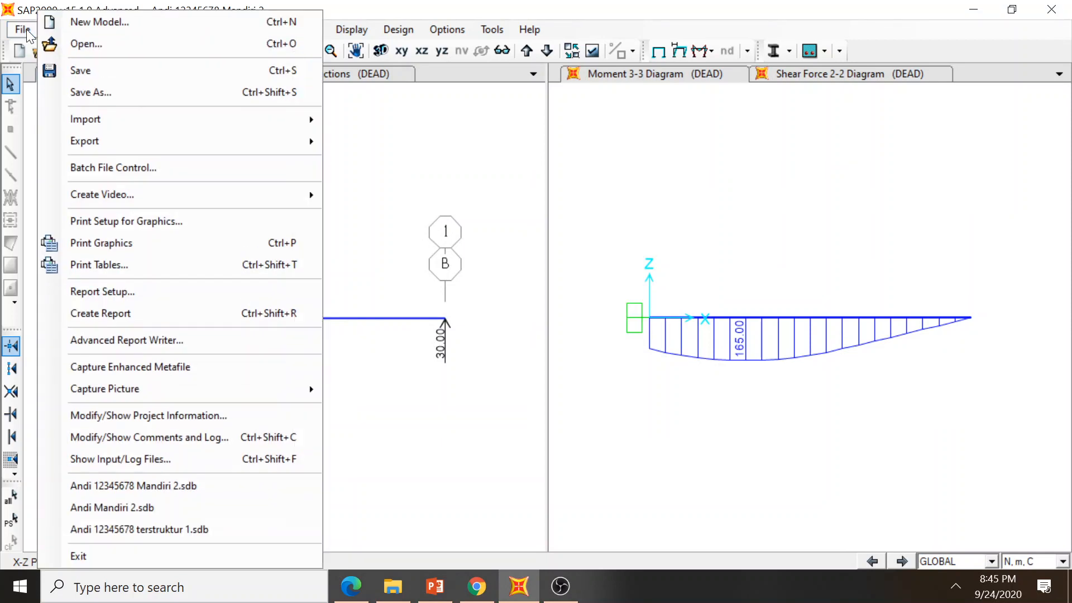
click(103, 245)
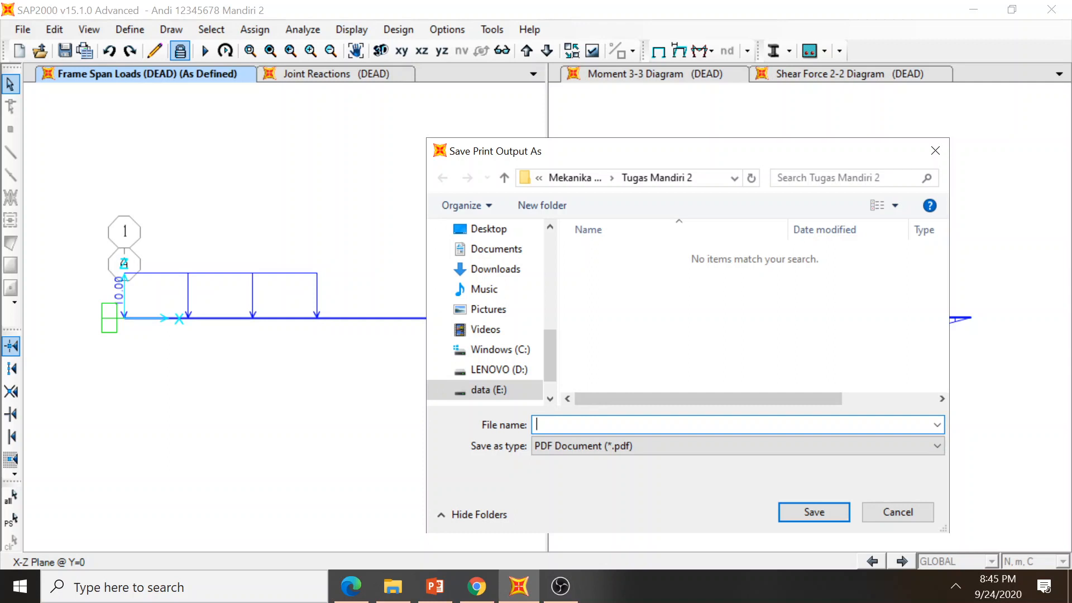
text(Beban)
click(789, 512)
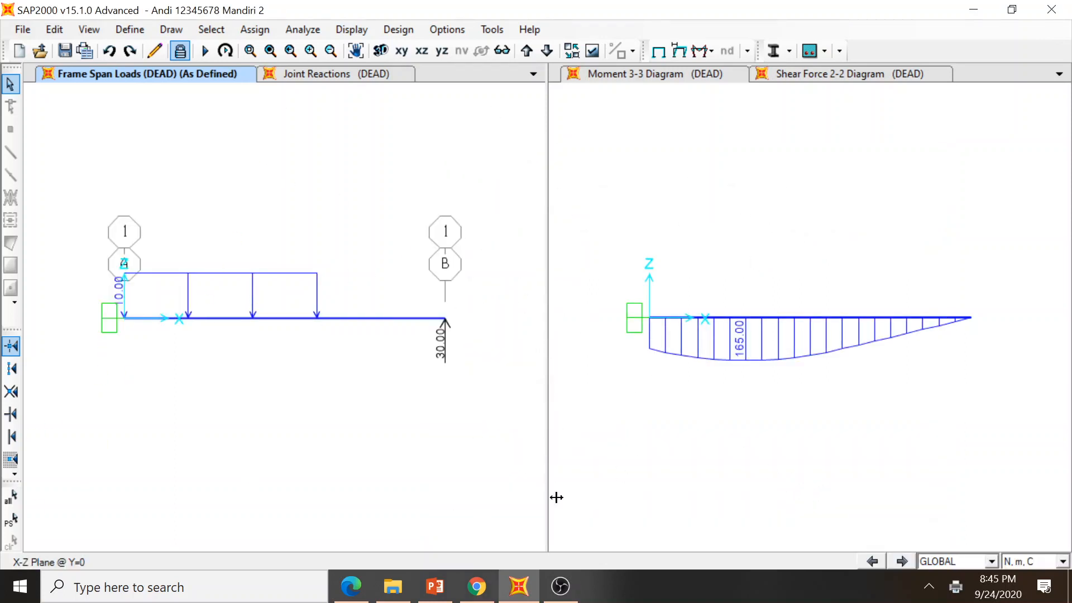
- Switch to File Explorer, sort the Tugas Mandiri 2 folder by date modified and open Beban.pdf
click(393, 585)
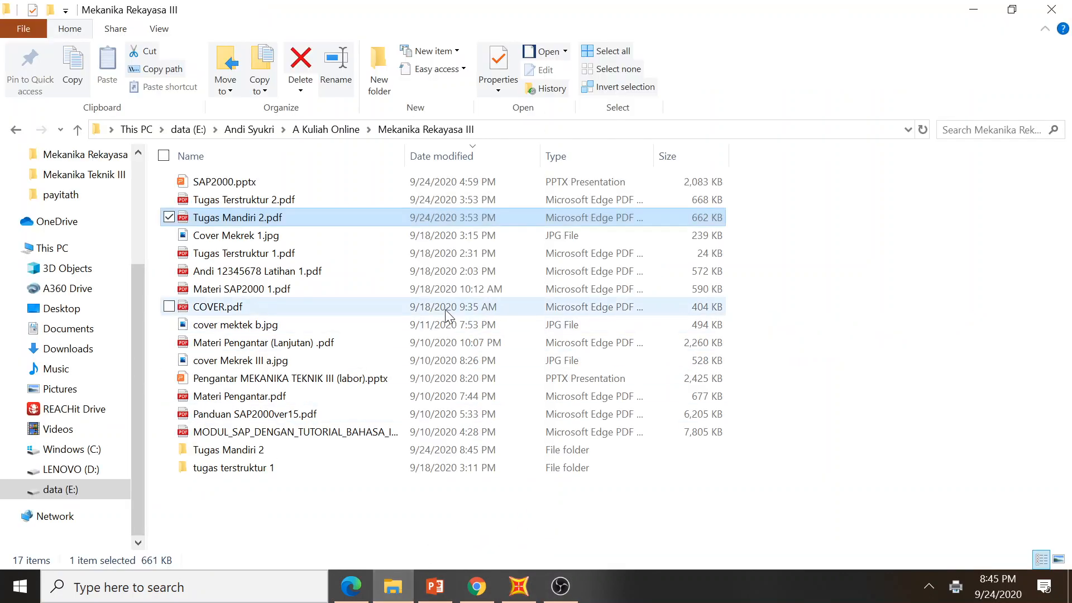
click(278, 451)
double_click(277, 451)
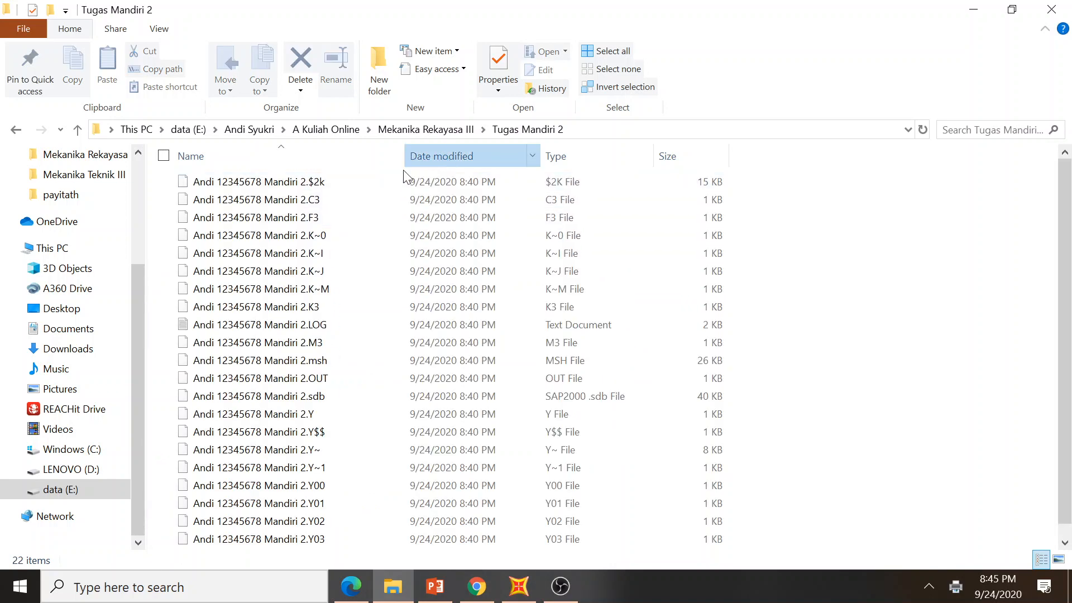
click(441, 159)
double_click(315, 189)
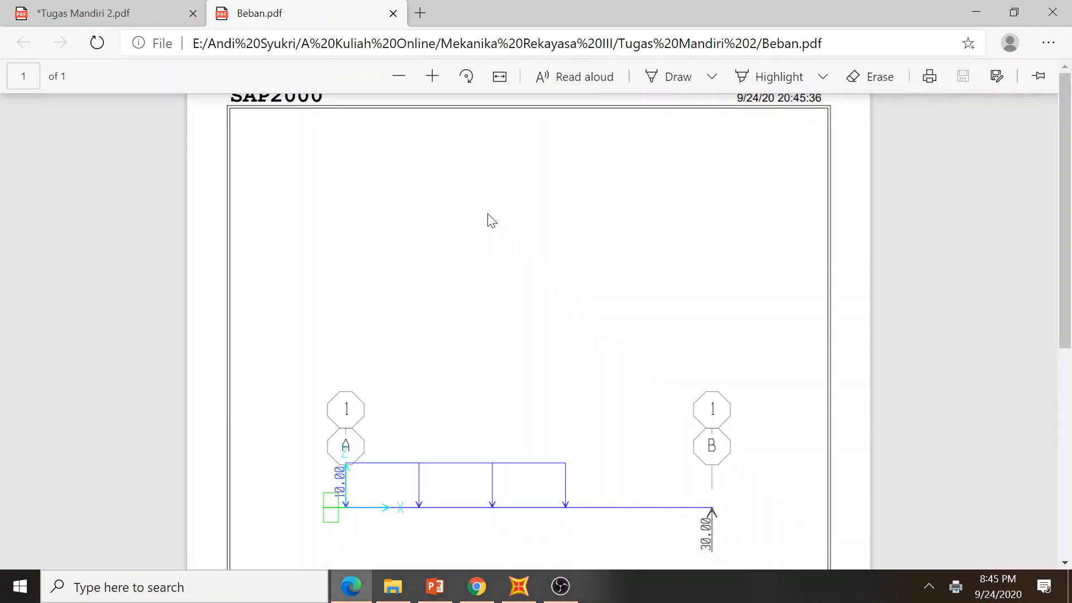
- Look through the printed frame span loads page in Beban.pdf and return to SAP2000
scroll(492, 224, down, 7)
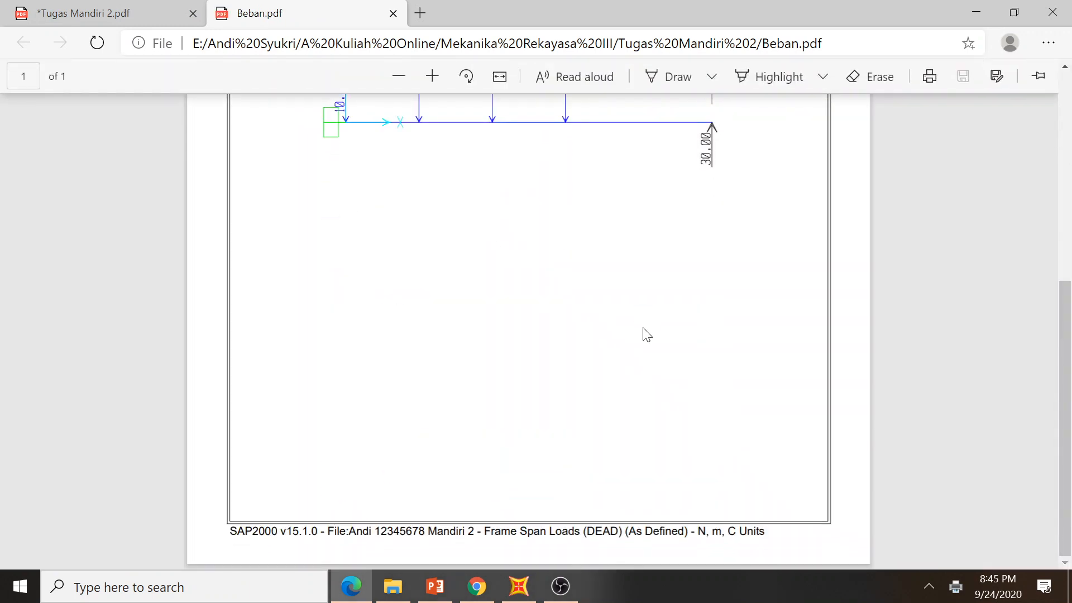
scroll(646, 334, up, 7)
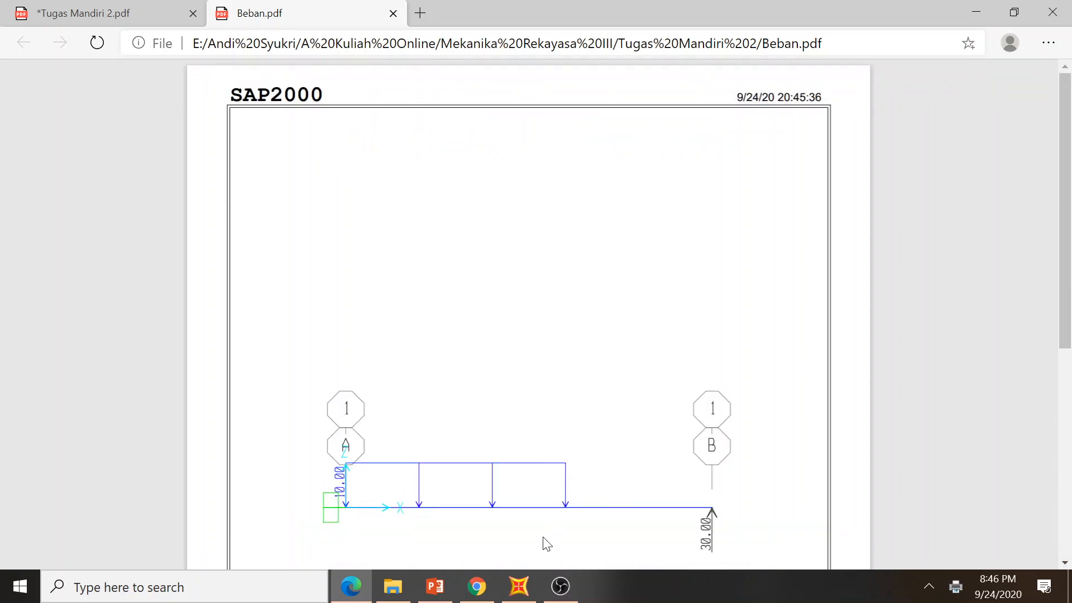
click(518, 586)
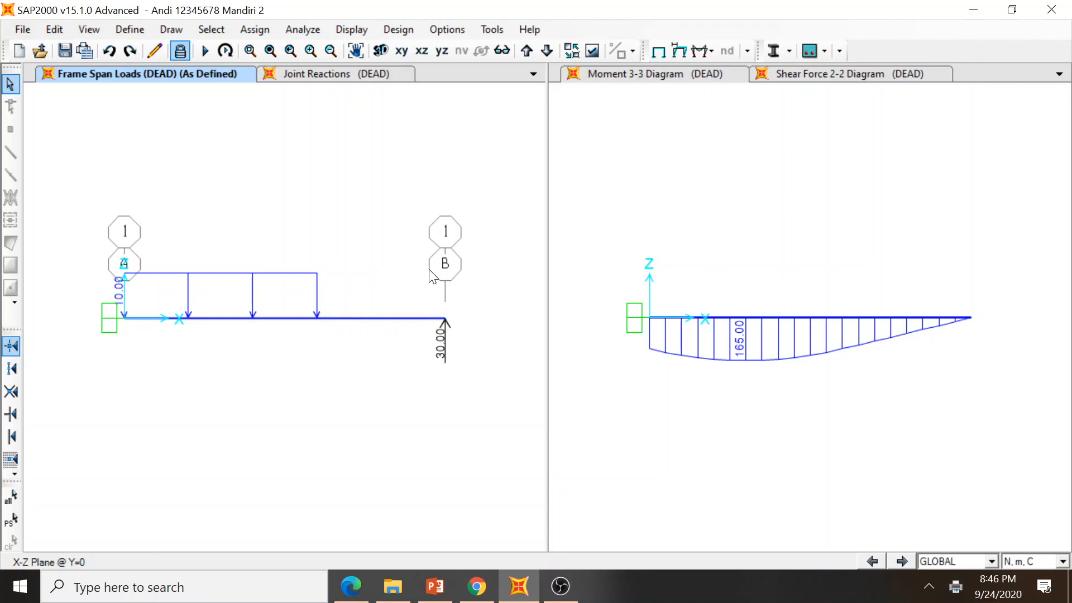